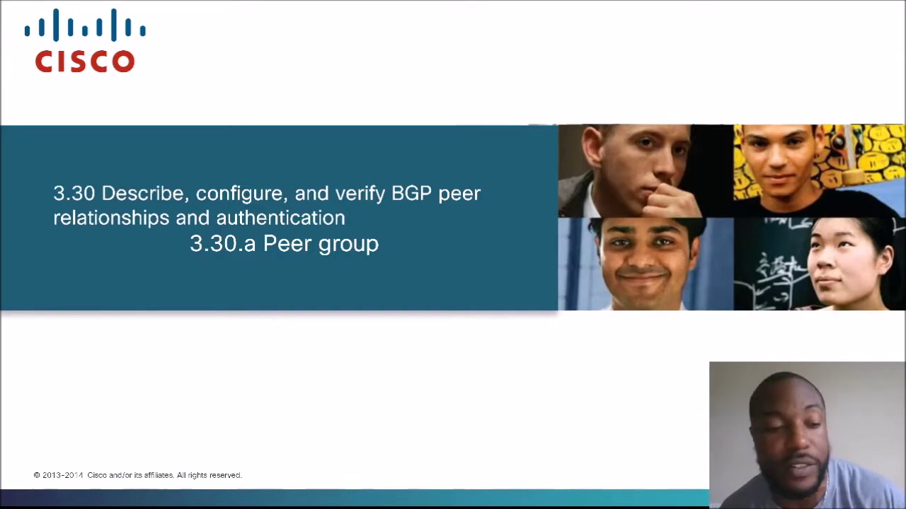
Switch from the BGP peer-group slides to the ROUTE 300-101 exam topics PDF.
key(alt+Tab)
scroll(276, 207, down, 2)
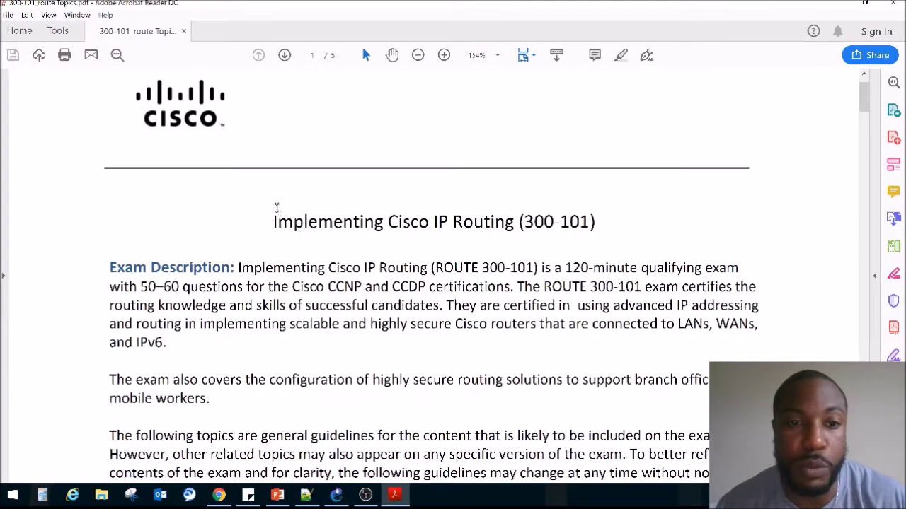
Scroll the exam topics PDF down to page 4.
drag(276, 207, 577, 205)
scroll(527, 198, down, 1)
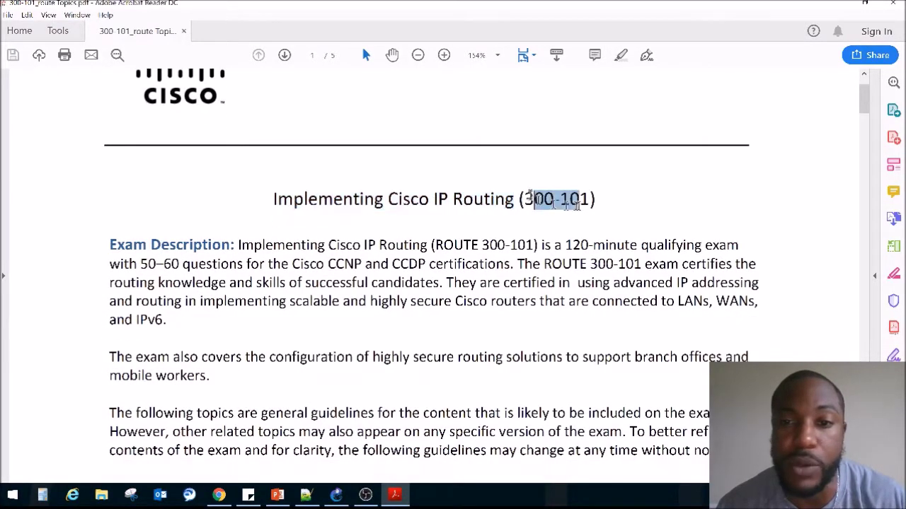
scroll(577, 204, down, 2)
scroll(576, 204, down, 6)
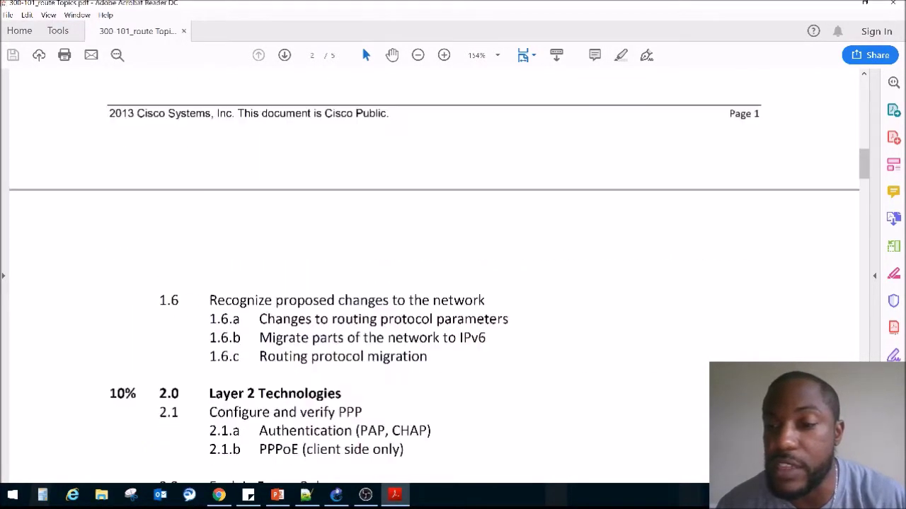
scroll(503, 261, down, 20)
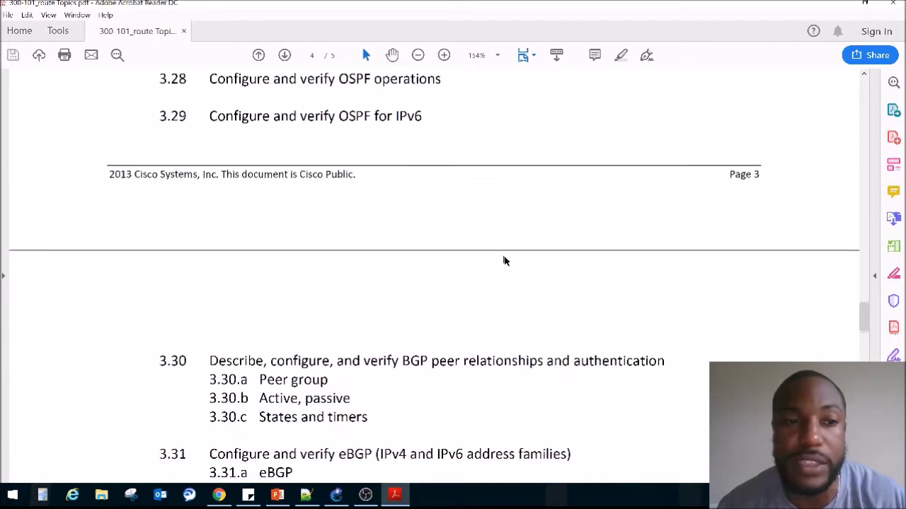
scroll(504, 261, down, 3)
scroll(435, 323, up, 3)
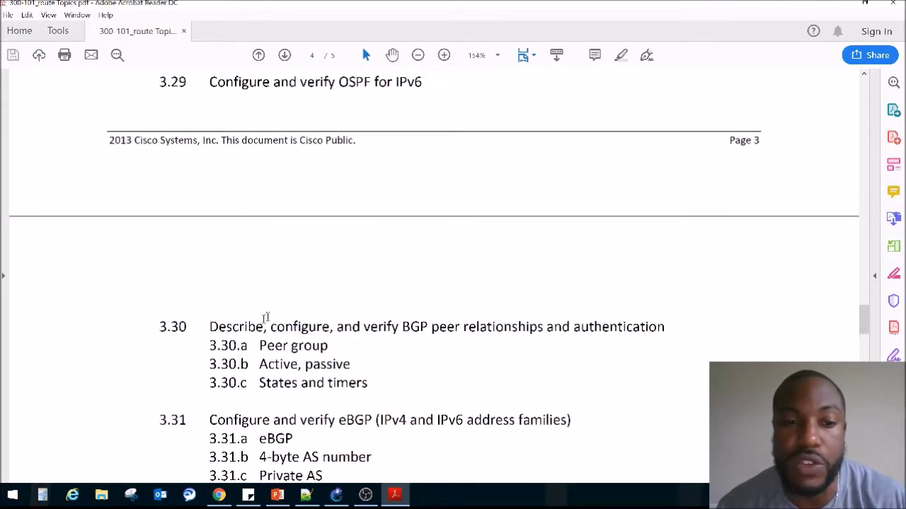
scroll(242, 299, down, 1)
scroll(239, 293, up, 2)
Highlight the 3.30 BGP peer relationships heading, then its Peer group and Active, passive lines.
drag(209, 349, 543, 351)
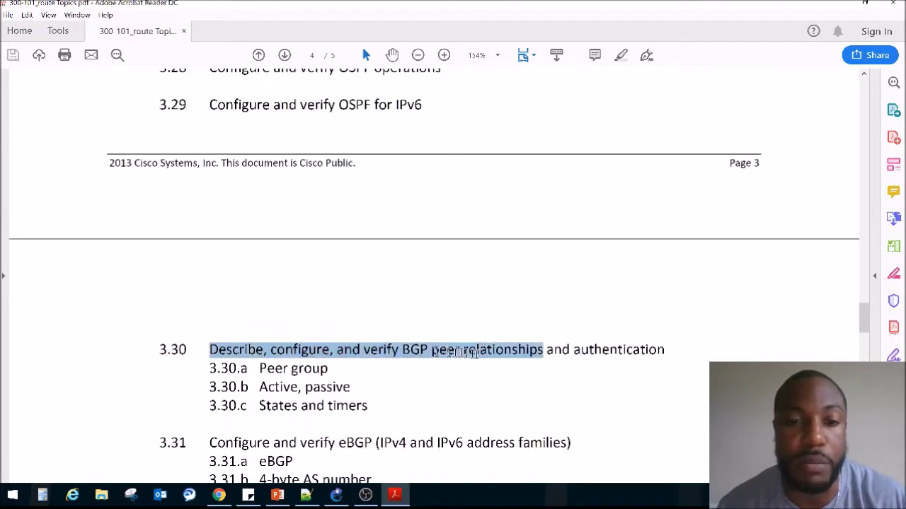
drag(476, 352, 559, 354)
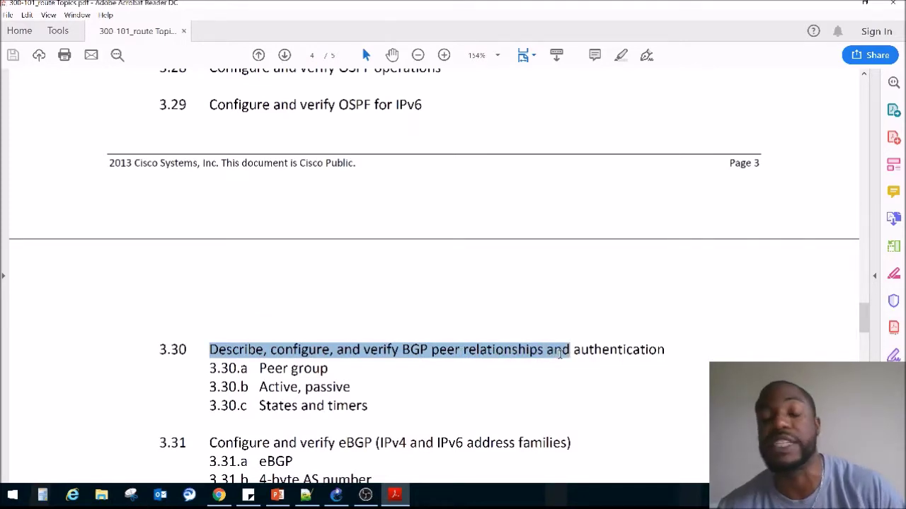
drag(559, 354, 564, 357)
click(330, 369)
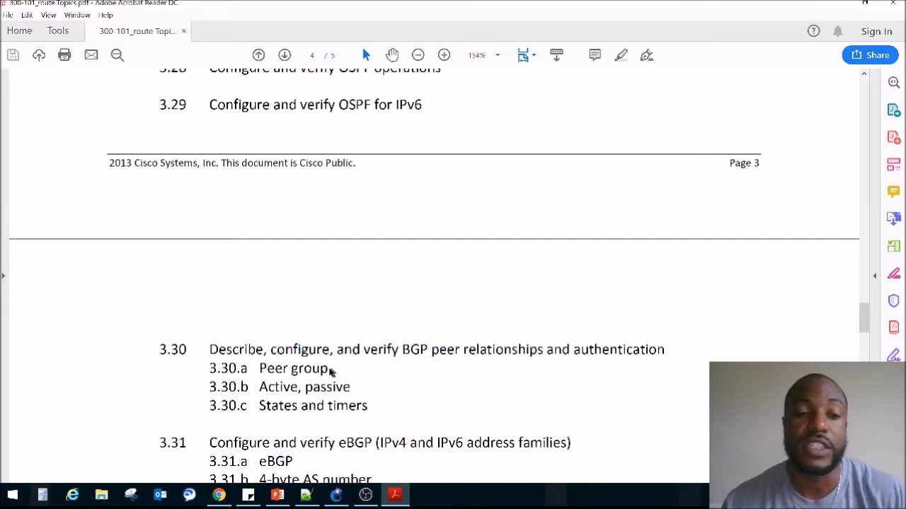
drag(211, 370, 328, 368)
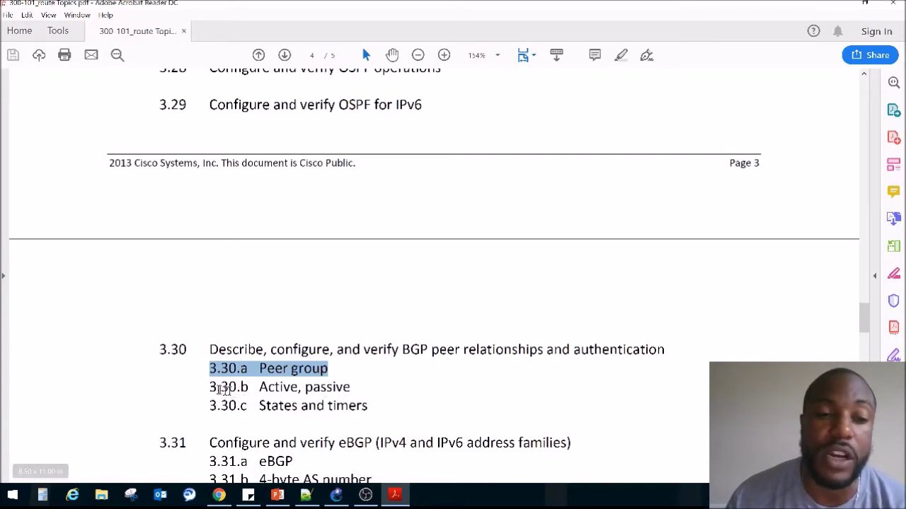
click(208, 387)
mouse_move(208, 387)
mouse_down()
mouse_move(347, 388)
mouse_move(214, 371)
mouse_move(210, 379)
mouse_up()
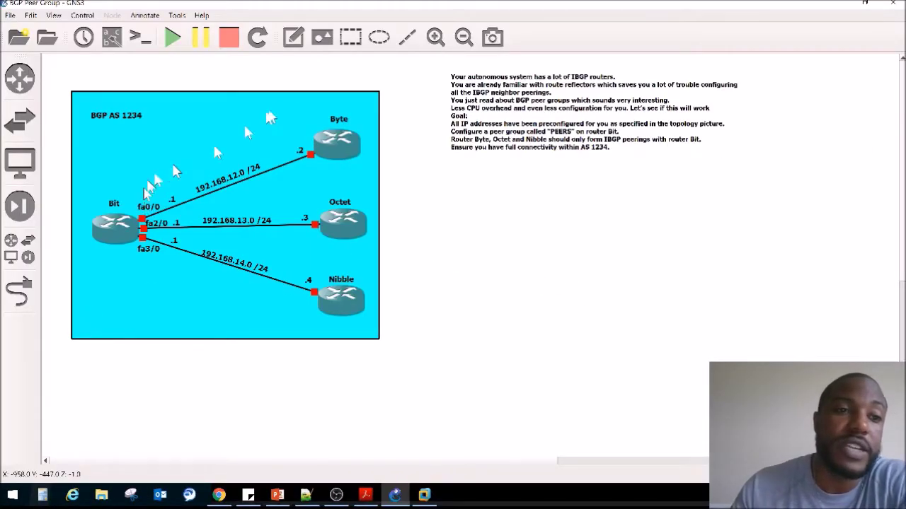
Target the Bit router in the AS 1234 four-router topology to reveal its actions.
mouse_move(351, 161)
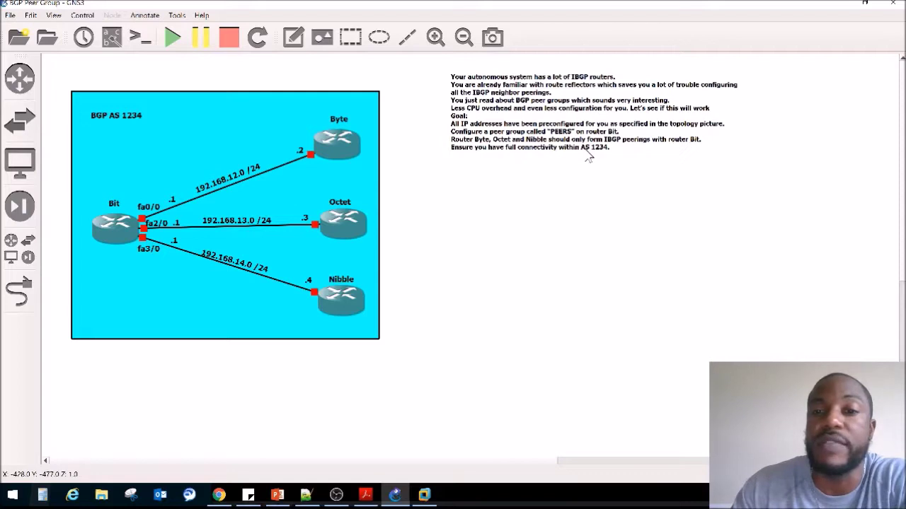
Start the lab routers from Bit's menu and place Bit's console beside the topology.
right_click(104, 223)
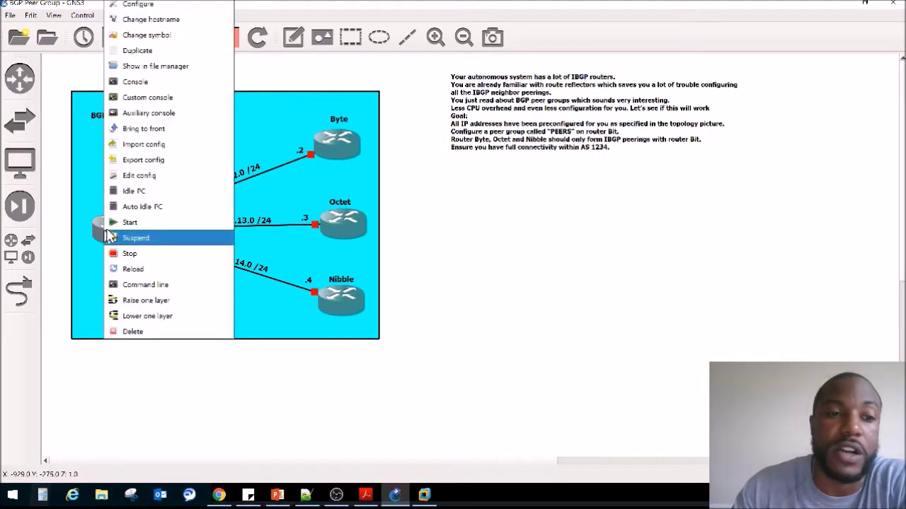
click(152, 225)
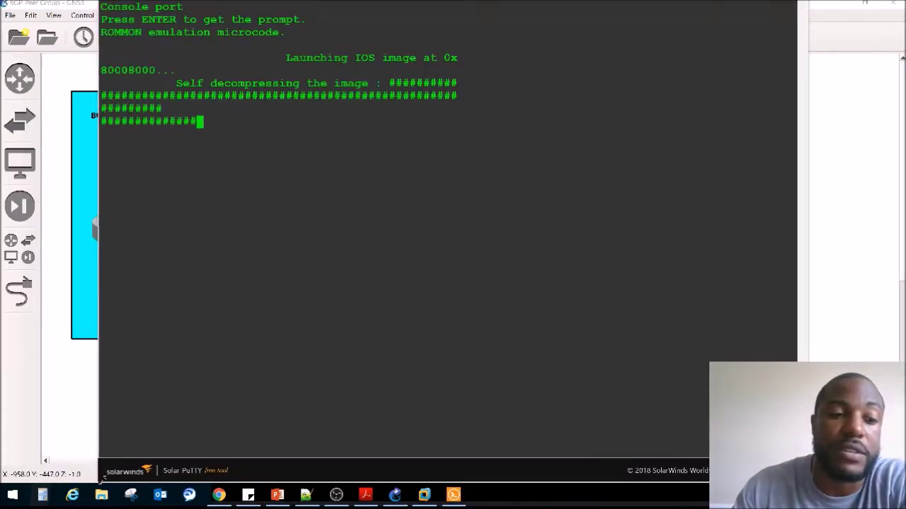
drag(98, 483, 180, 404)
drag(628, 9, 626, 57)
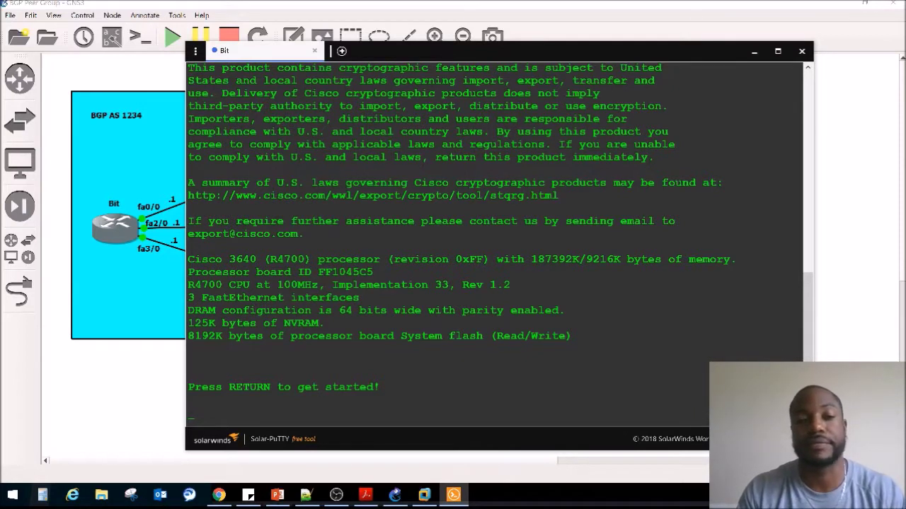
click(723, 336)
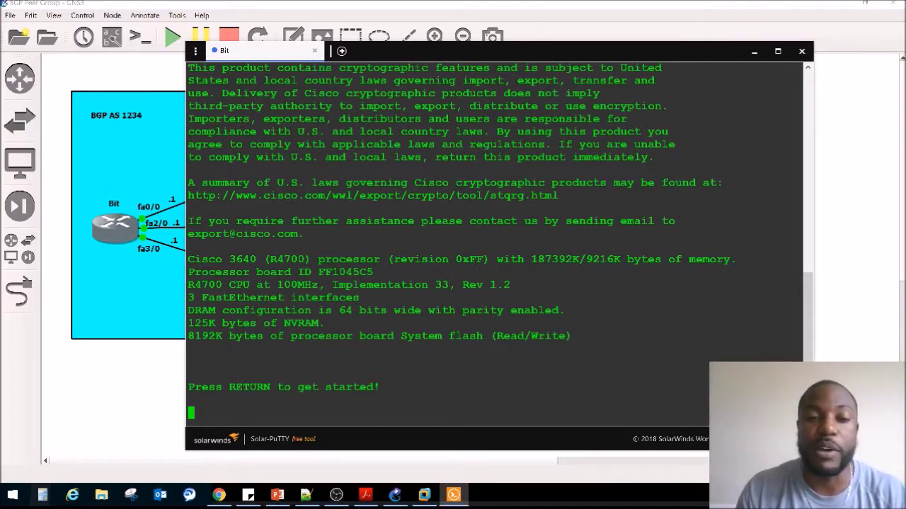
Run 'ena' on Bit to reach the Bit# prompt, glance at the topology, and return.
key(Return)
key(Return)
key(Return)
key(Return)
key(Return)
key(Return)
key(Return)
key(Return)
key(Return)
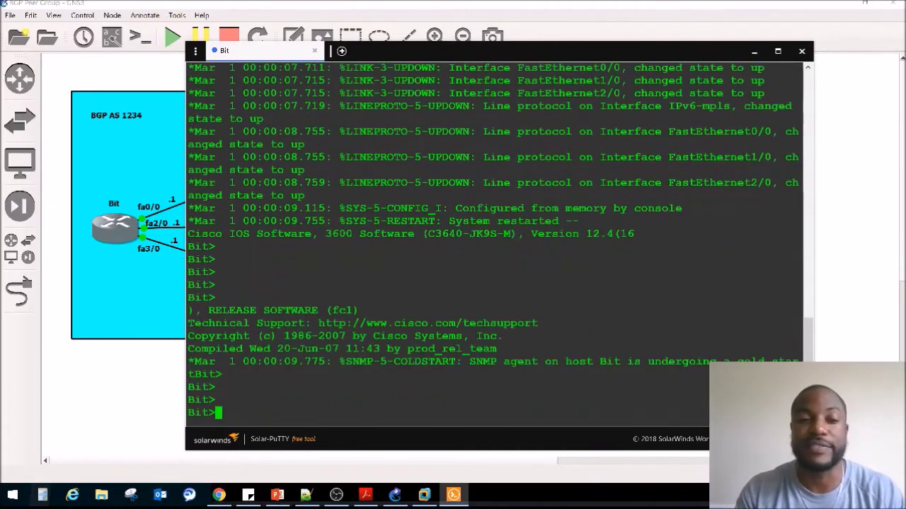
key(Return)
key(Return)
key(Return)
text(en)
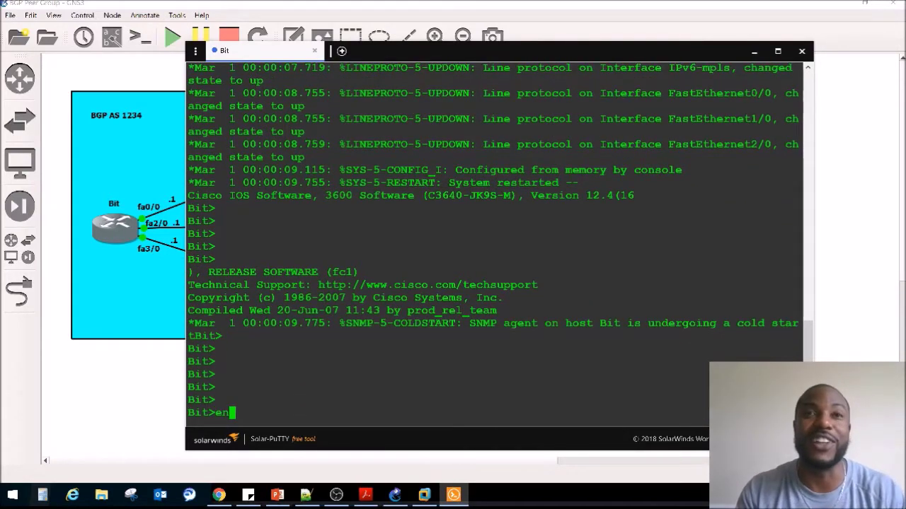
text(a)
key(Return)
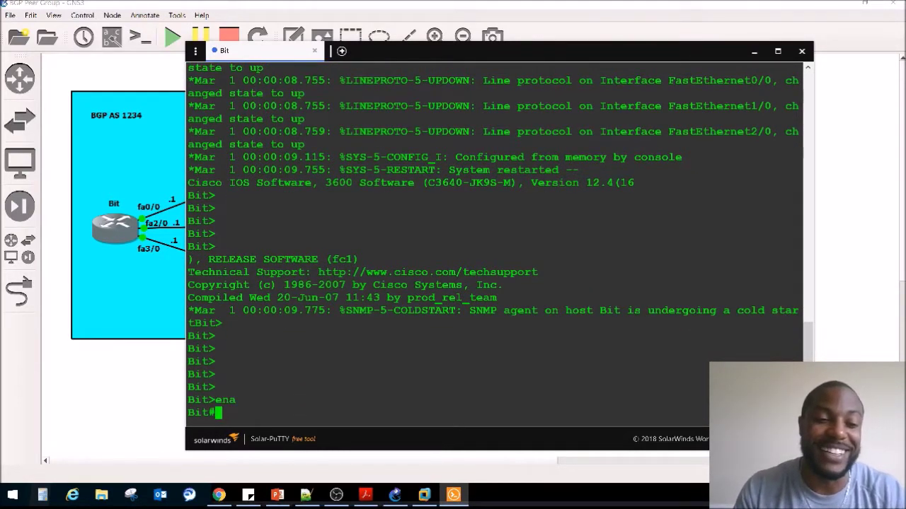
key(Return)
key(Return)
key(Return)
key(Return)
text(sho)
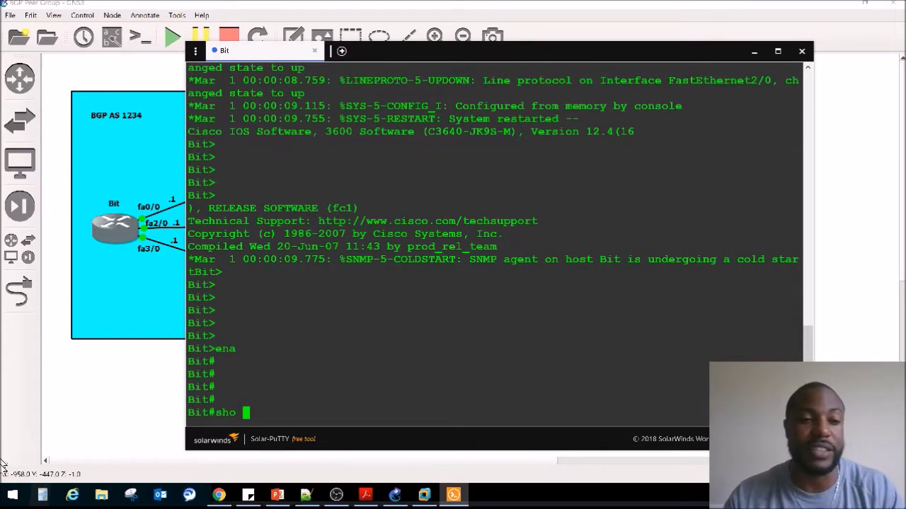
click(152, 263)
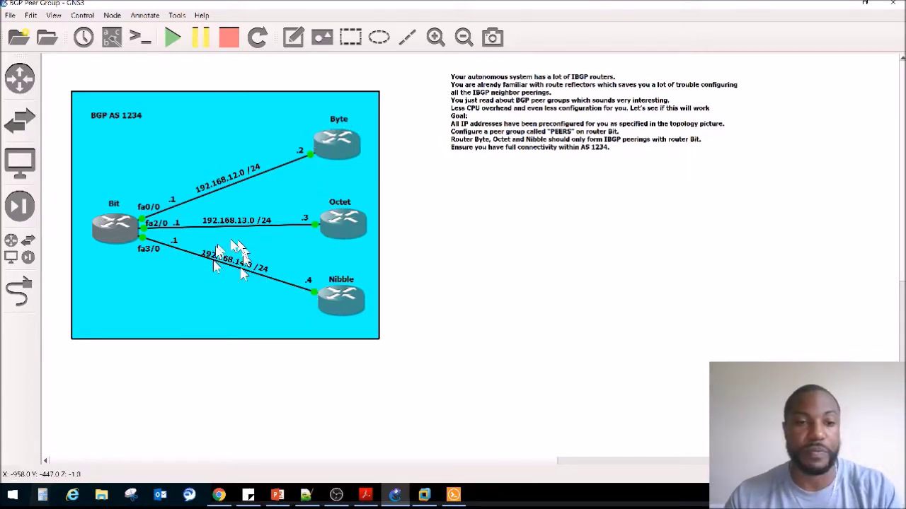
mouse_move(453, 499)
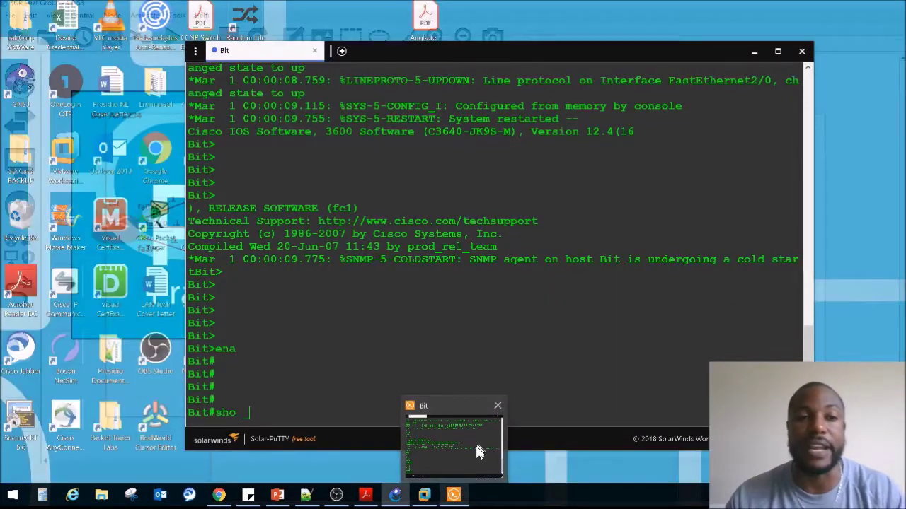
click(477, 451)
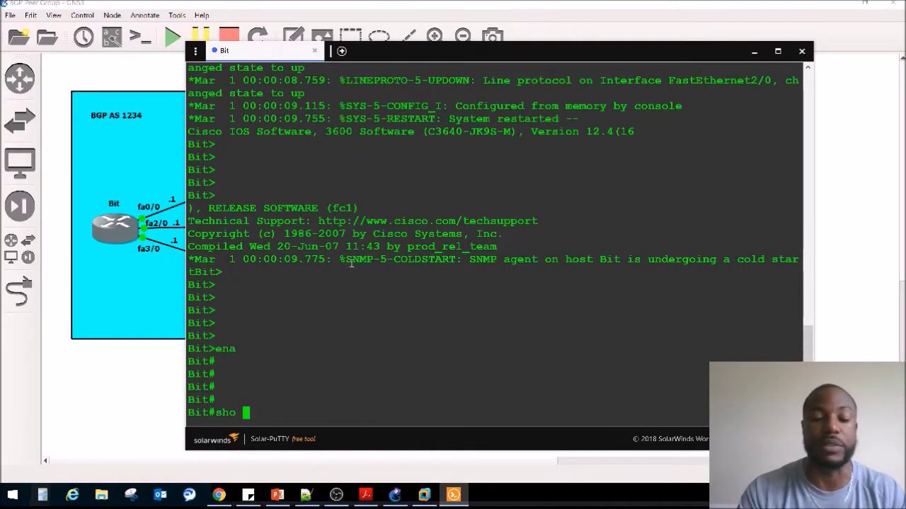
On Bit, enter configure terminal and 'router bgp 1234'.
key(BackSpace)
key(BackSpace)
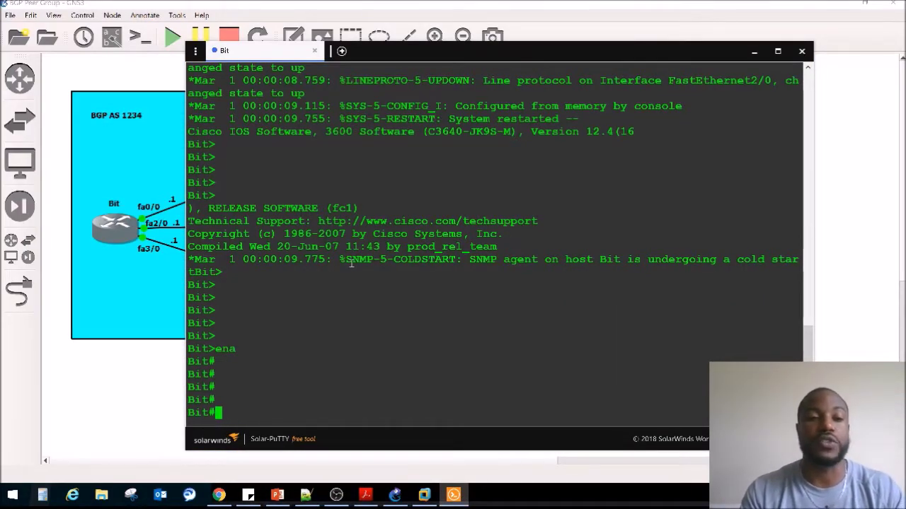
text(conf)
key(Tab)
text(t)
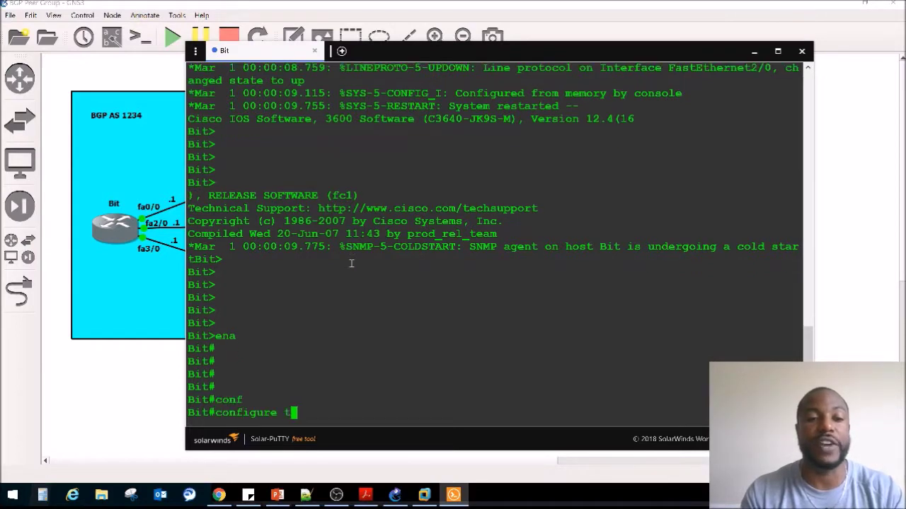
key(Tab)
key(Return)
text(router )
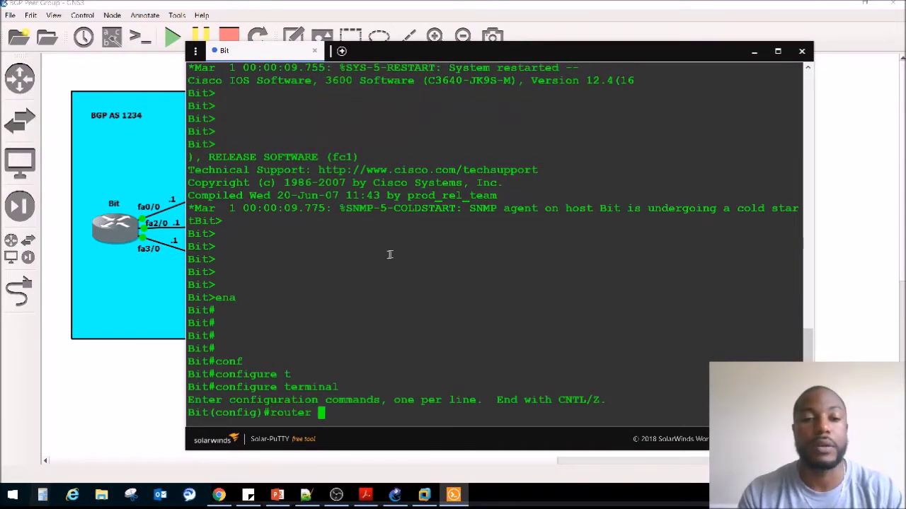
text(bgp 1234)
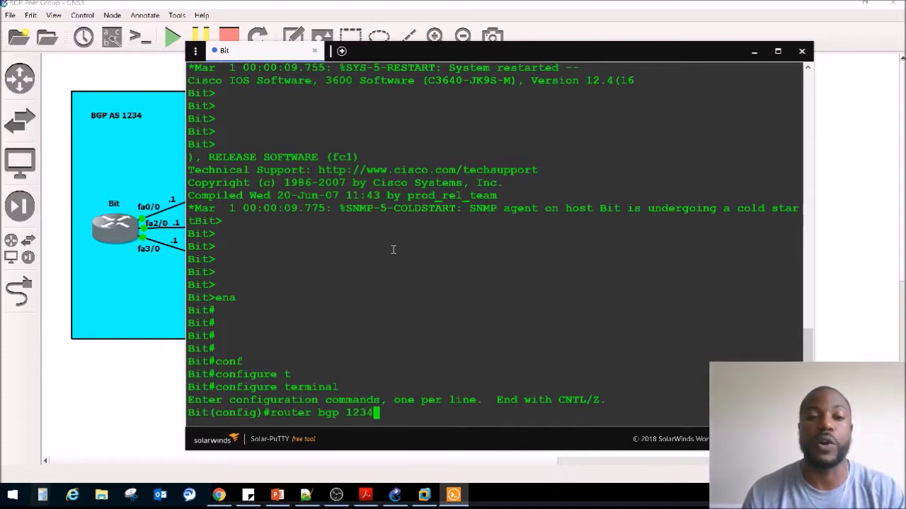
key(Return)
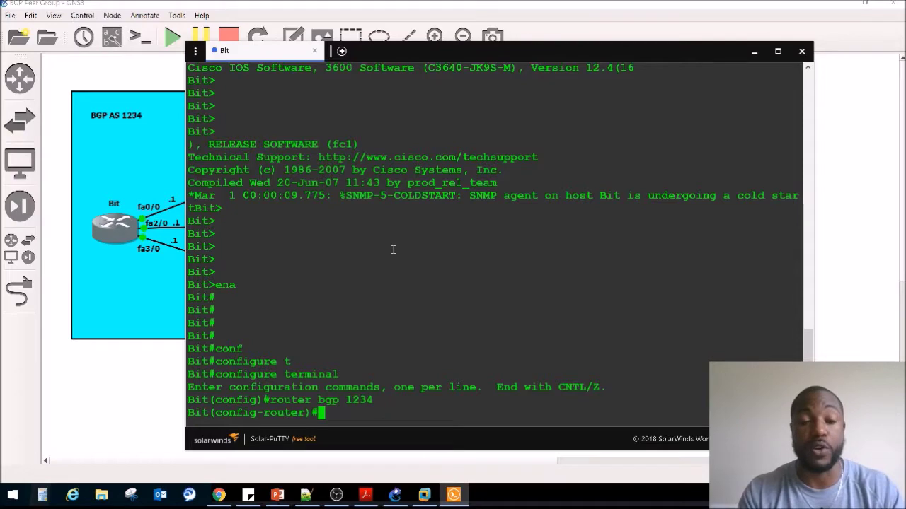
Check the GNS3 task note for the required peer group name PEERS, then return to Bit.
click(504, 4)
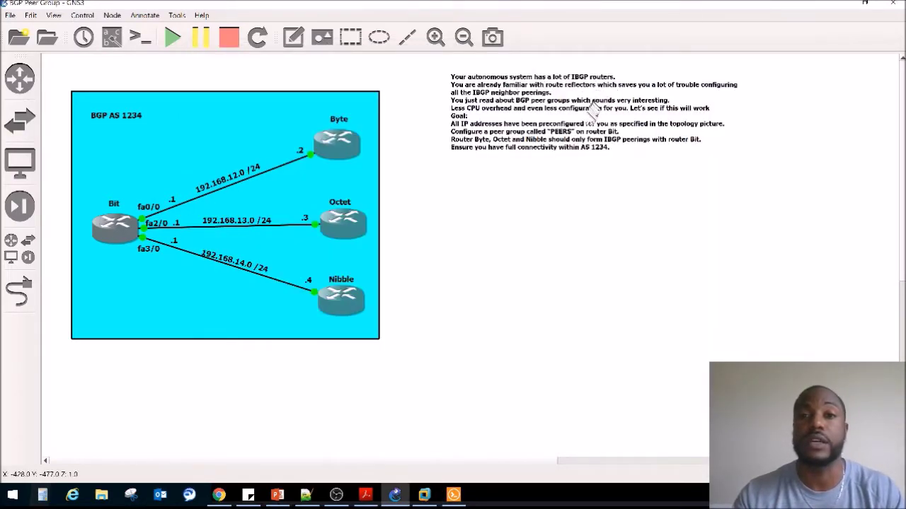
double_click(556, 136)
click(564, 138)
double_click(564, 138)
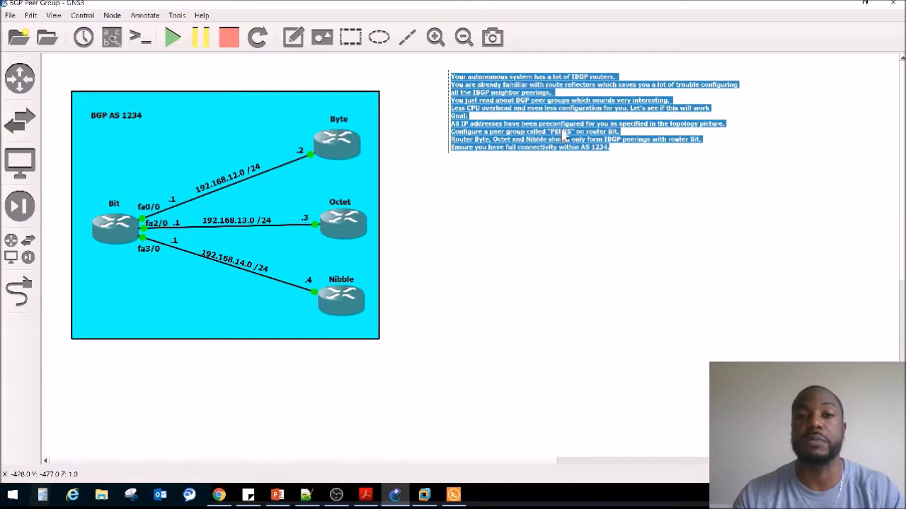
click(566, 139)
drag(567, 132, 553, 133)
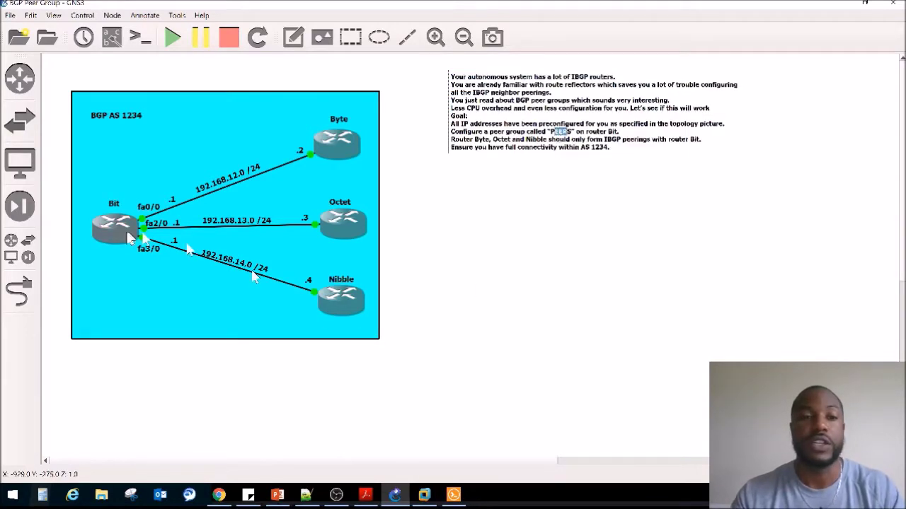
click(453, 495)
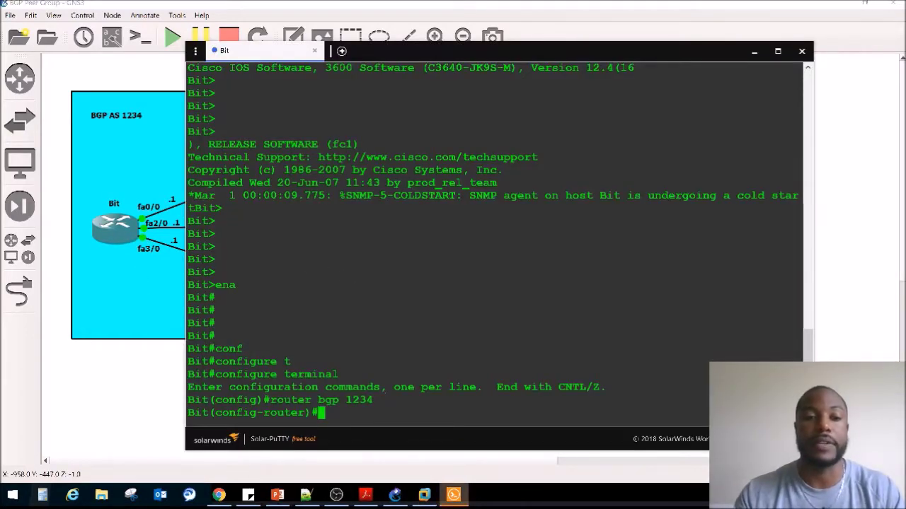
List the 'neighbor PEERS' command options and find the peer-group keyword.
text(nei)
key(Tab)
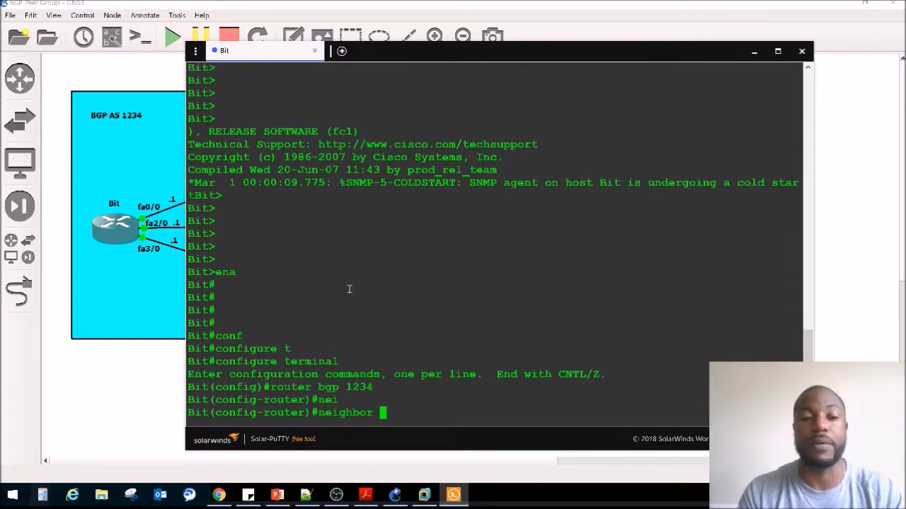
text(PE)
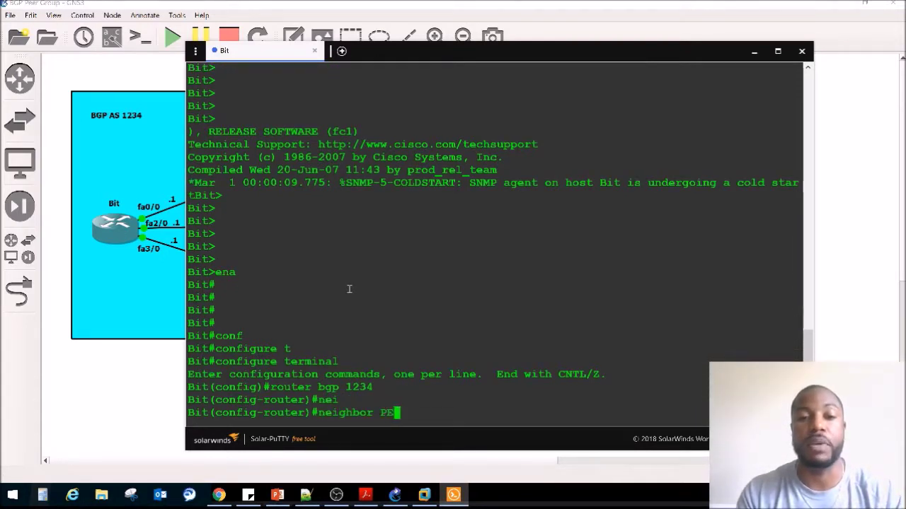
text(ERS ?)
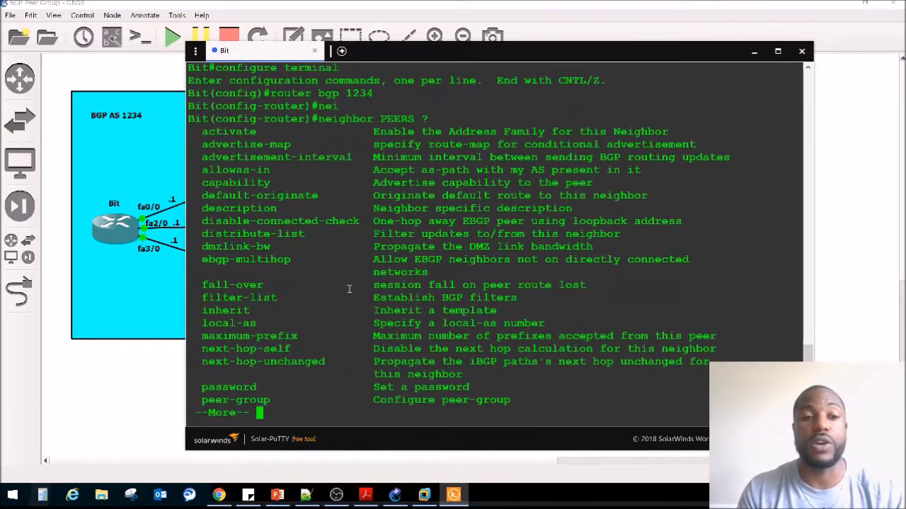
key(space)
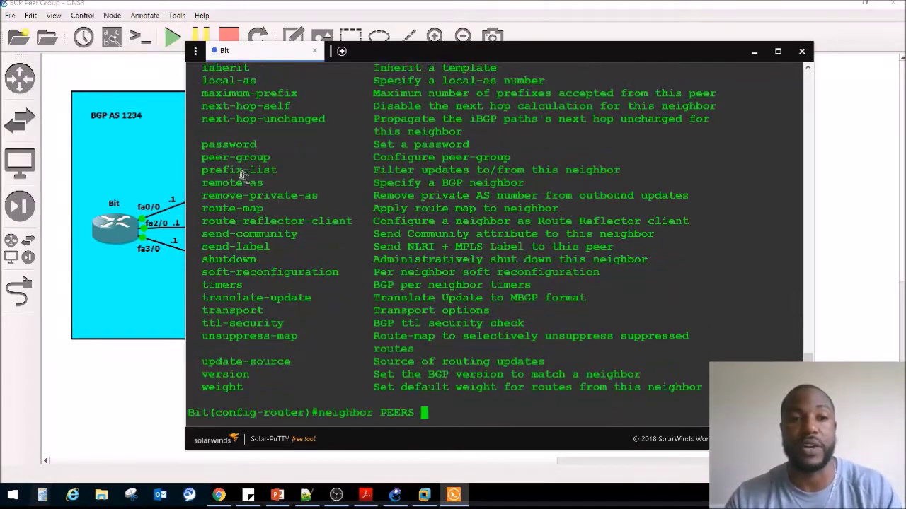
drag(394, 157, 228, 160)
drag(336, 164, 796, 159)
click(368, 440)
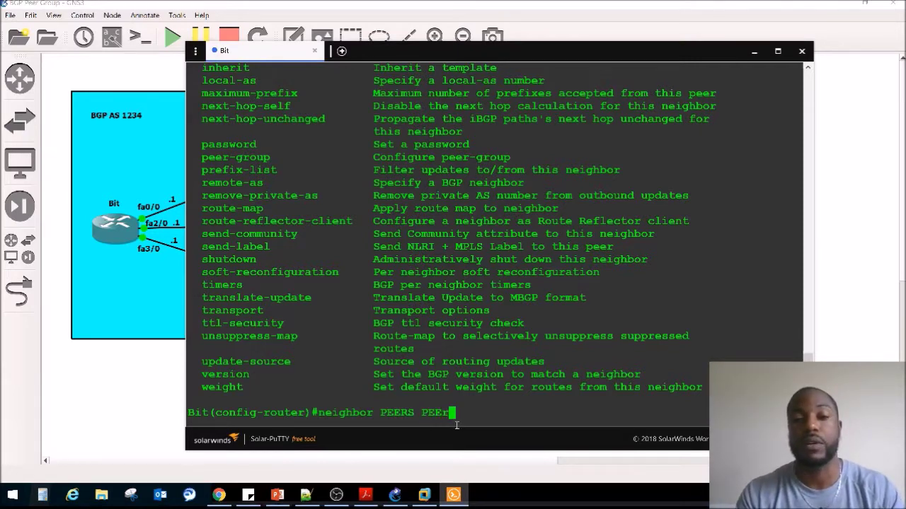
Create peer group PEERS with 'neighbor PEERS peer-group' and exit back to Bit#.
text(PEEr)
key(Tab)
key(Return)
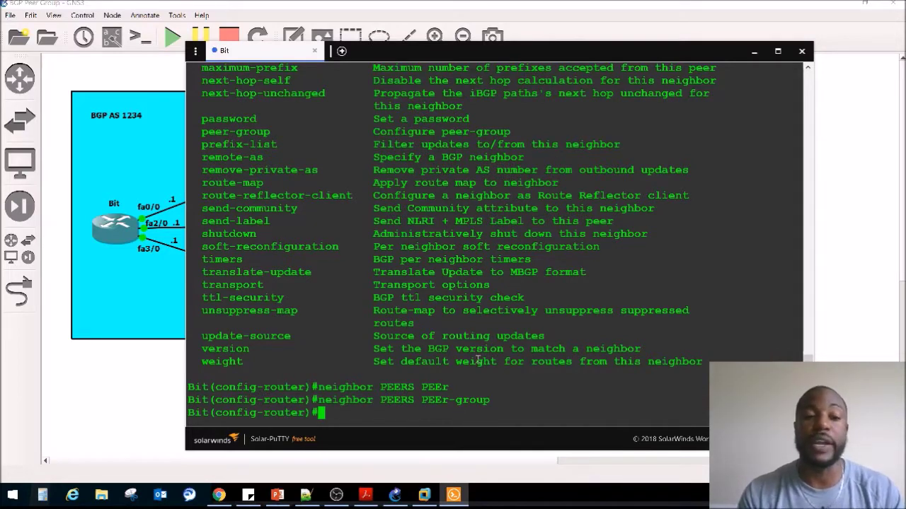
key(ctrl+z)
key(Return)
key(Return)
key(Return)
key(Return)
text(sho ip )
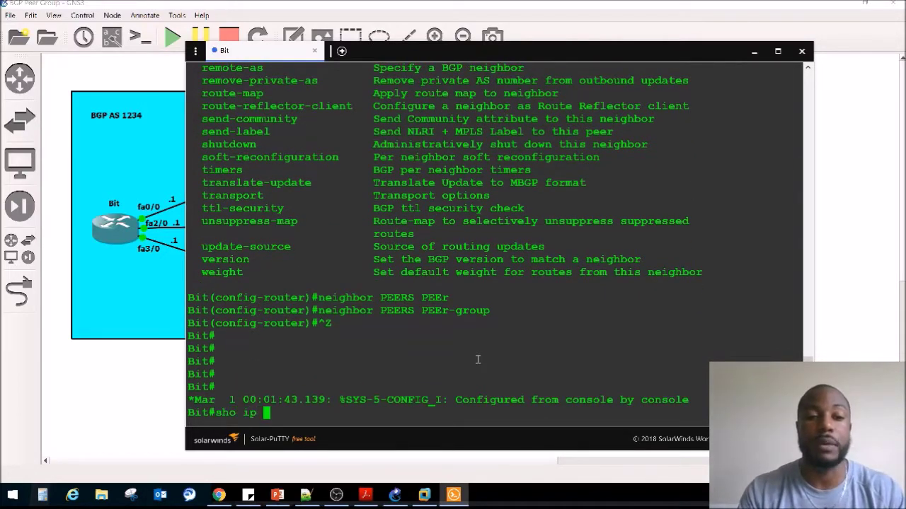
text(bgp pee)
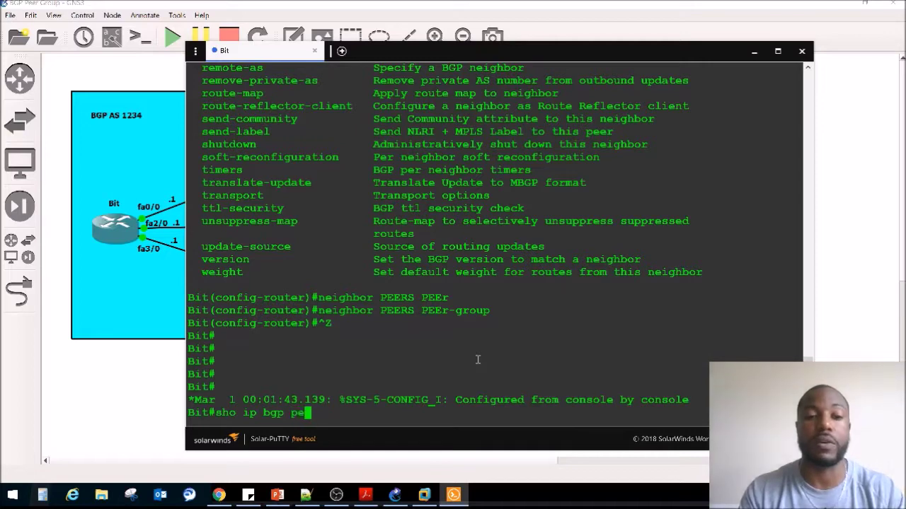
Run 'show ip bgp peer-group' and confirm PEERS has no members.
key(Tab)
key(Return)
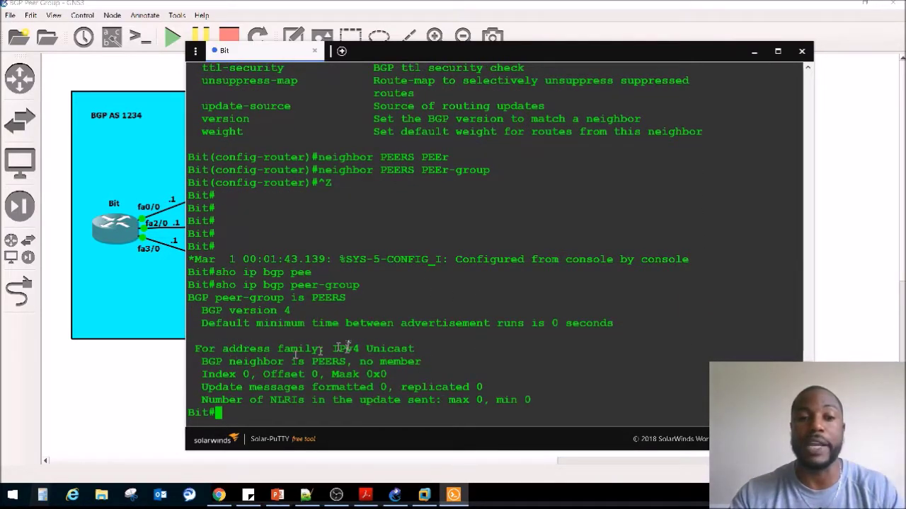
drag(424, 362, 195, 361)
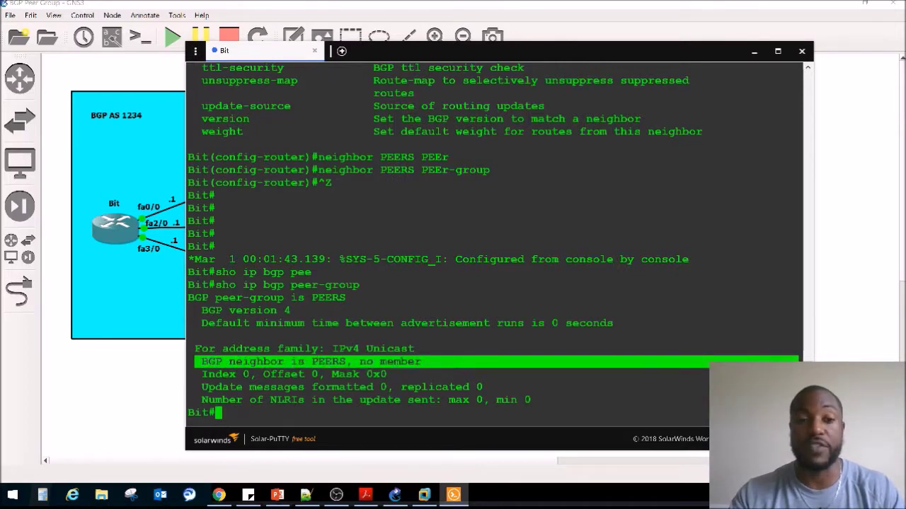
click(460, 348)
Glance at the topology, then begin 'configure terminal' on Bit.
click(113, 283)
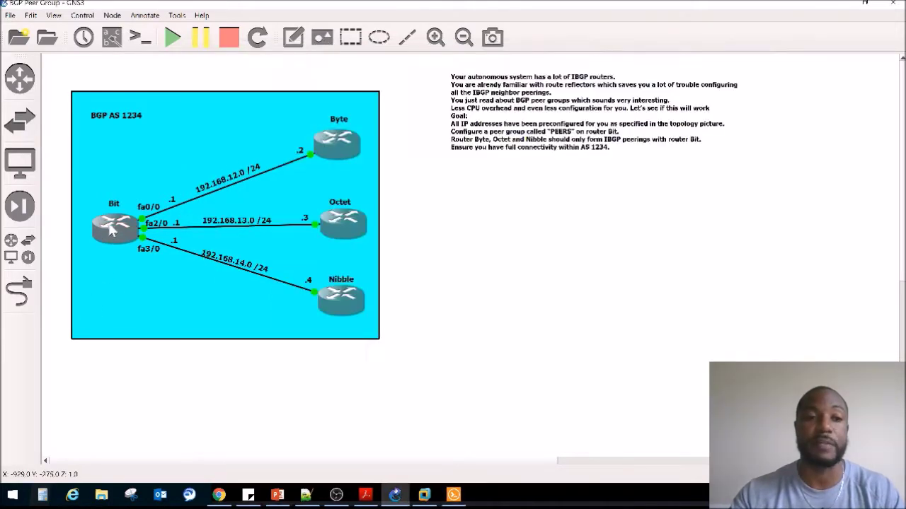
mouse_move(351, 139)
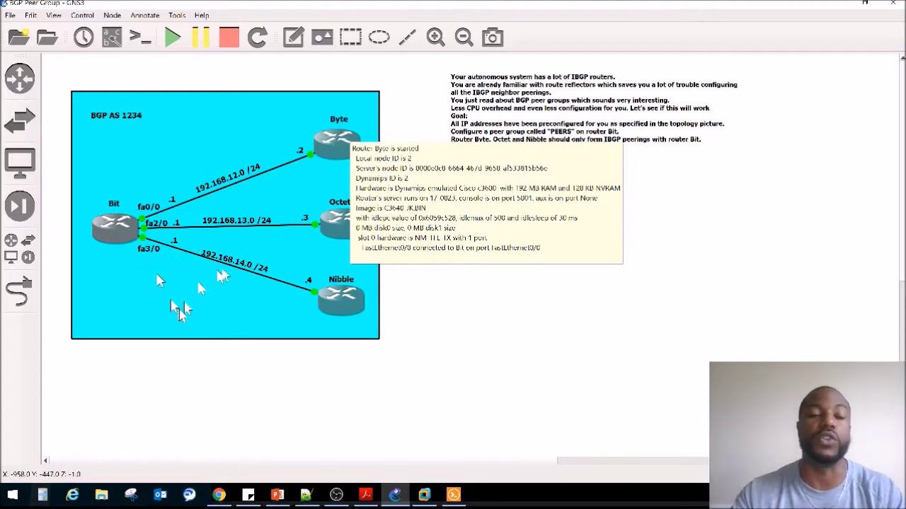
click(453, 495)
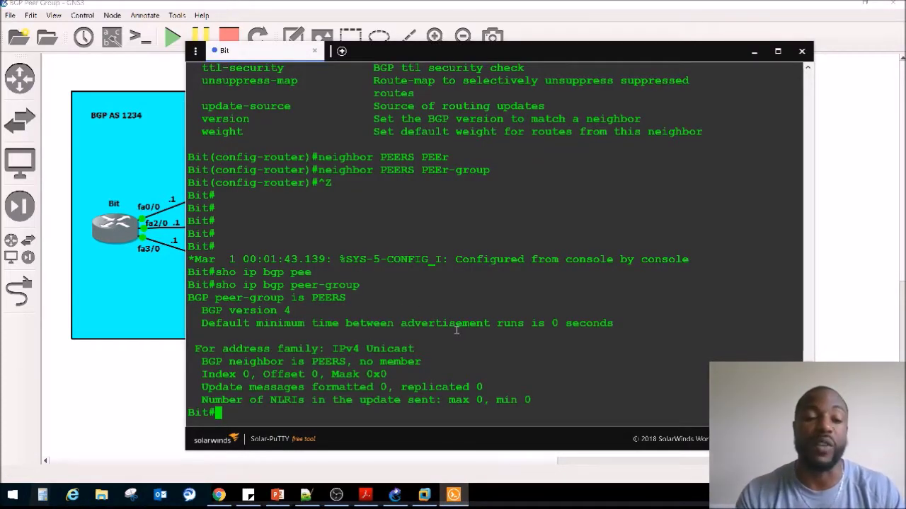
text(conf)
key(Tab)
Enter global configuration and 'router bgp 1234' on Bit.
text(t)
key(Tab)
key(Return)
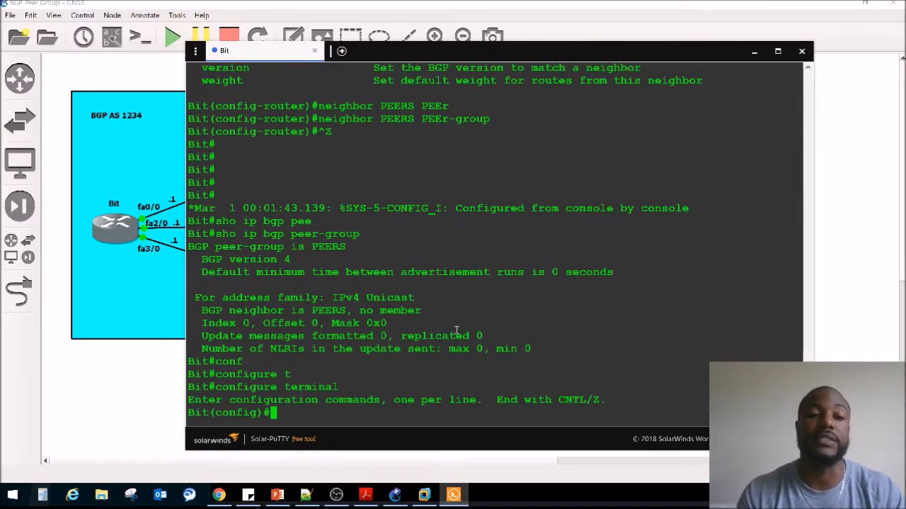
text(ne)
key(Tab)
text(tbios i)
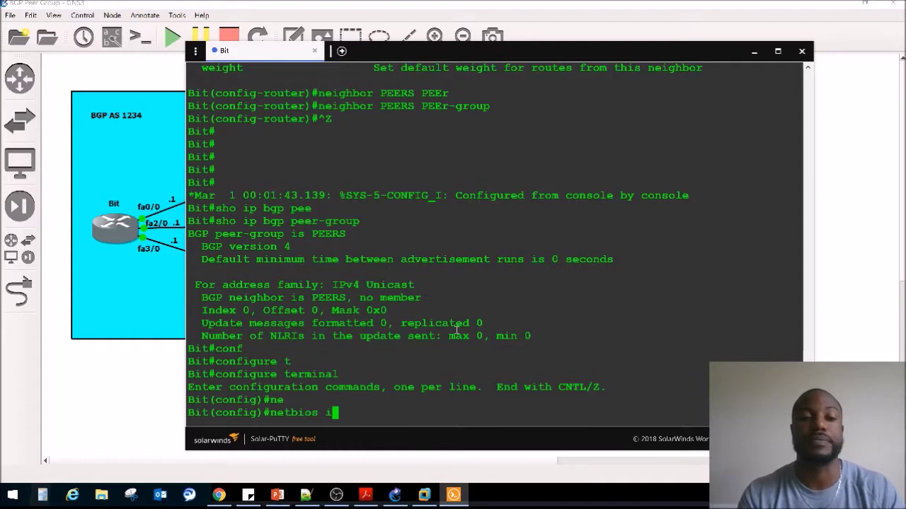
key(BackSpace)
key(BackSpace)
key(BackSpace)
key(BackSpace)
key(BackSpace)
key(BackSpace)
key(BackSpace)
key(BackSpace)
key(BackSpace)
text(router )
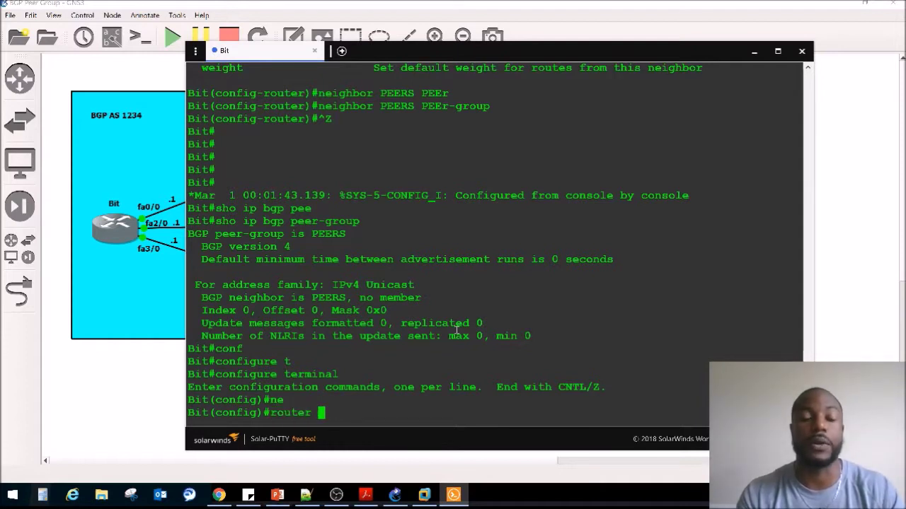
text(bgp )
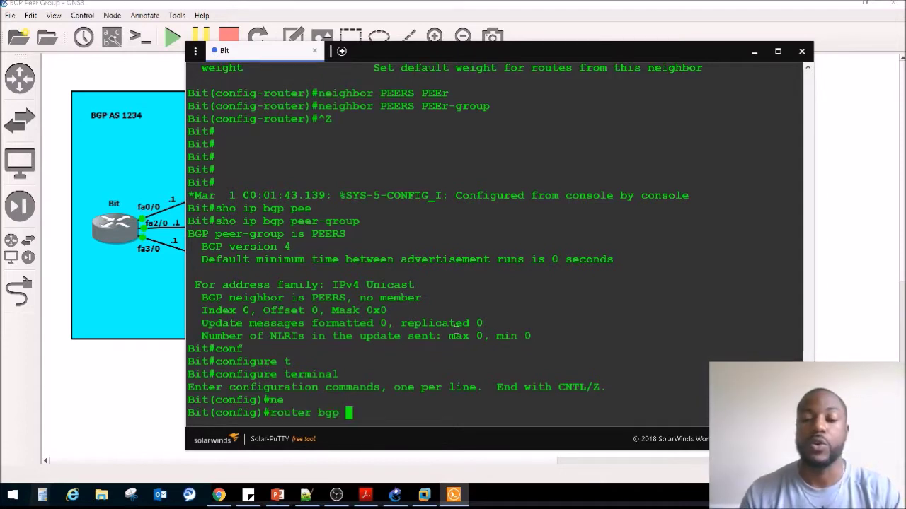
text(1234)
key(Return)
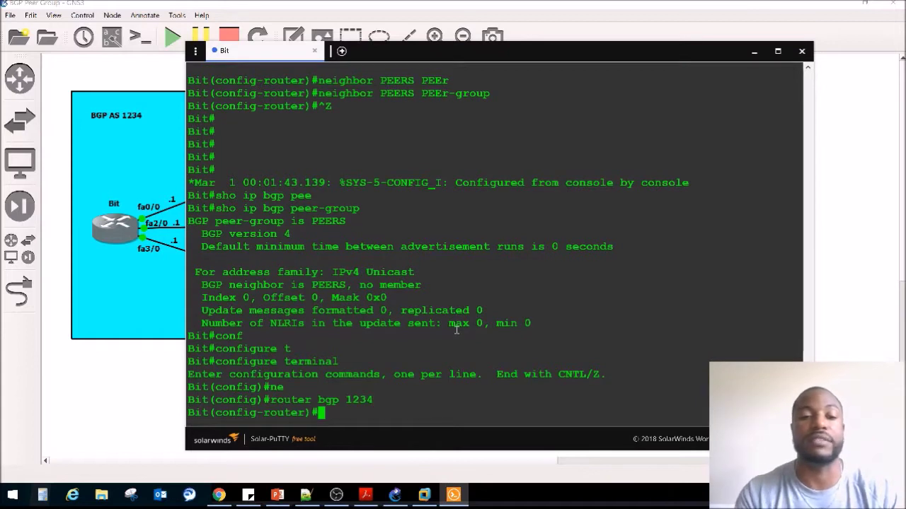
Assign neighbor 192.168.12.2 to peer group PEERRRRRS, which Bit rejects.
text(n)
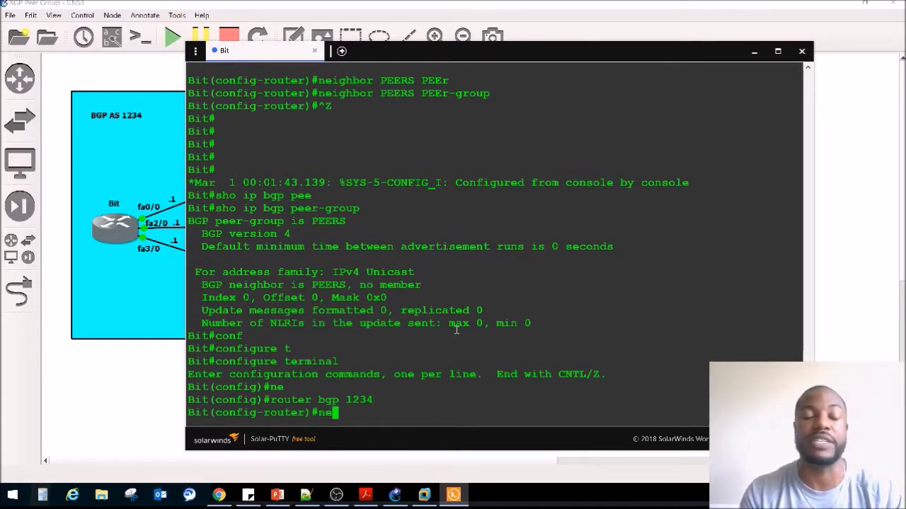
text(ei)
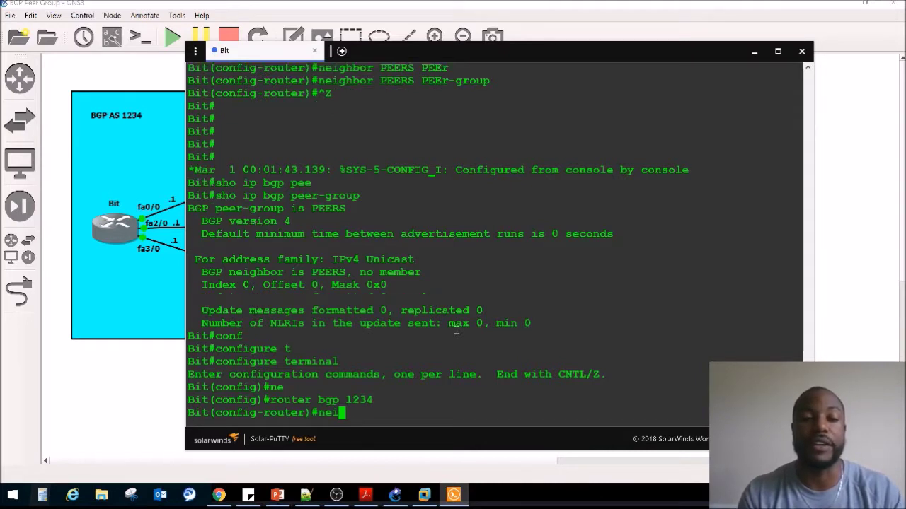
key(Tab)
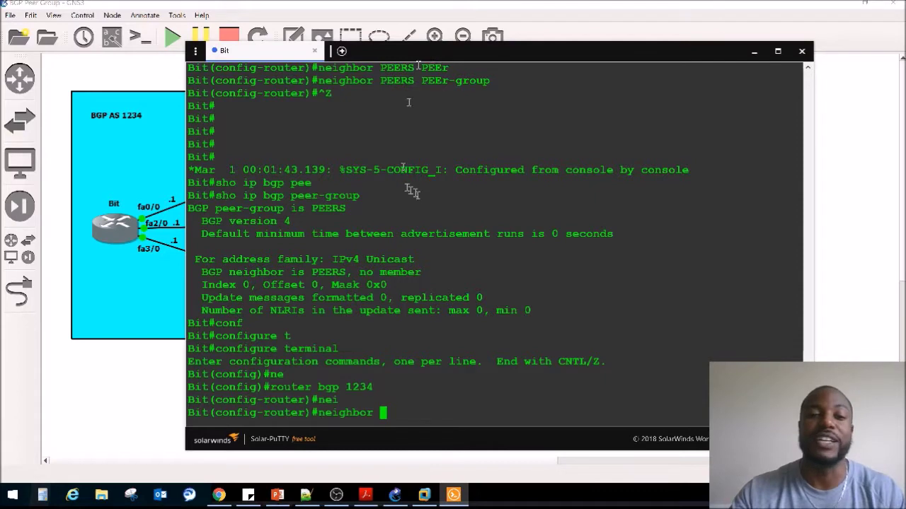
click(436, 7)
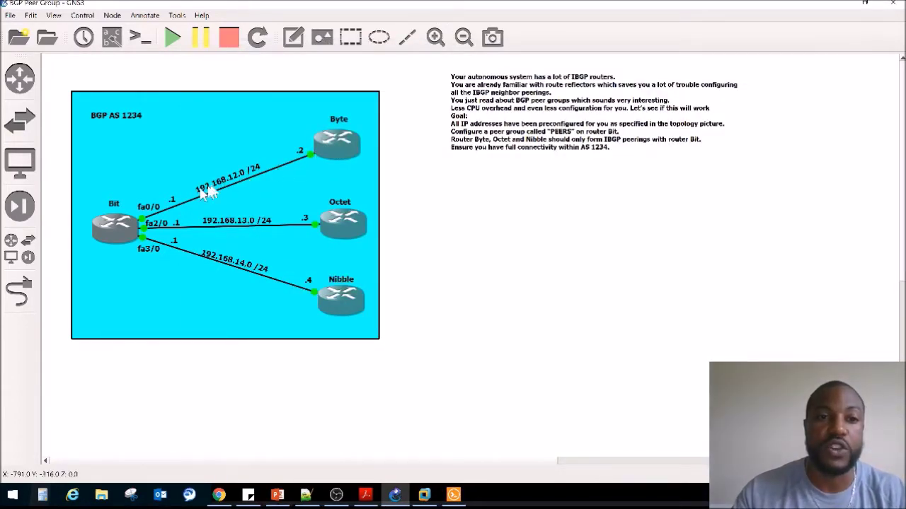
key(alt+Tab)
text(1)
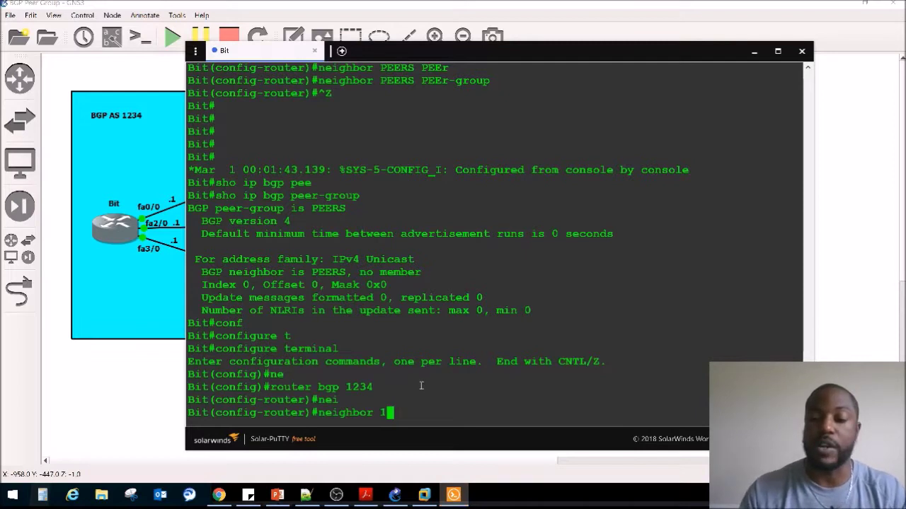
text(92.1)
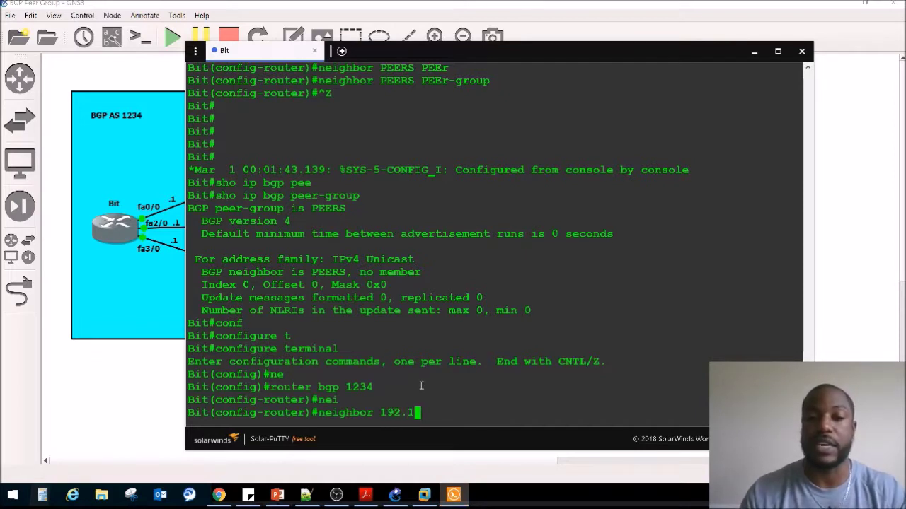
text(68.12)
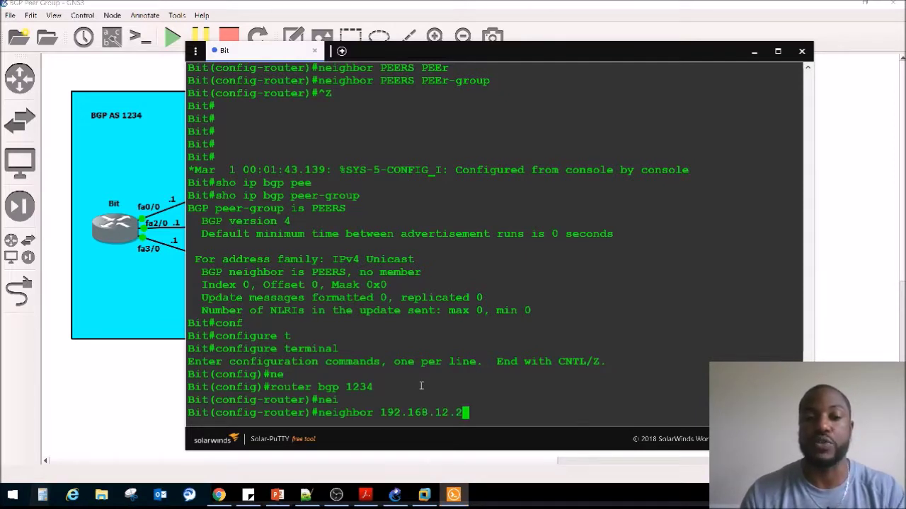
text(.2 )
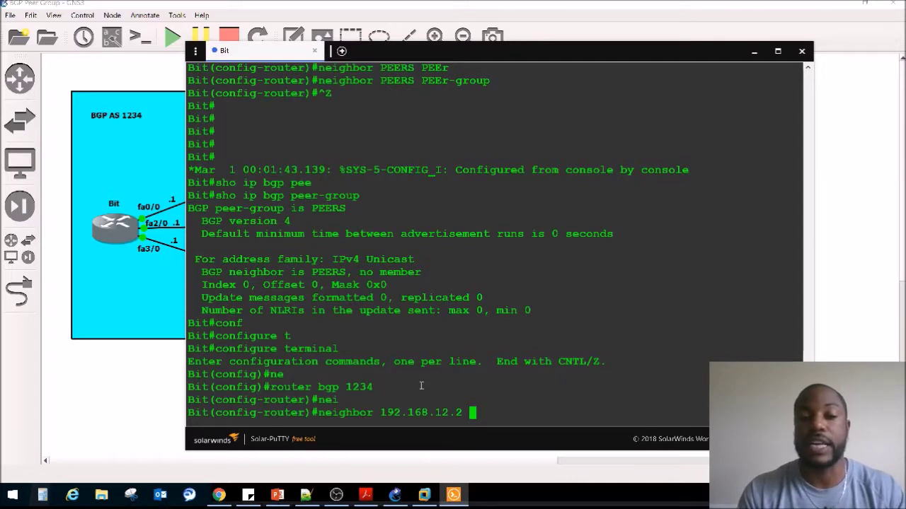
text(pe)
key(Tab)
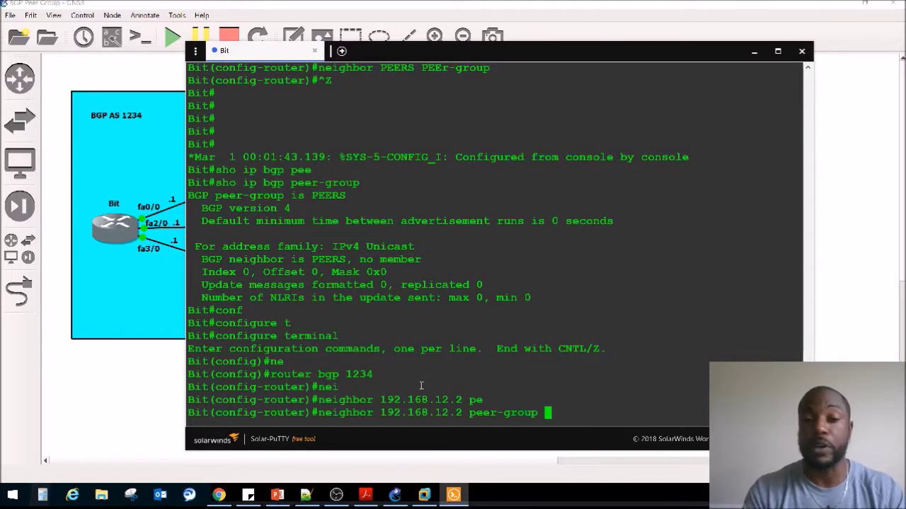
text(PEER)
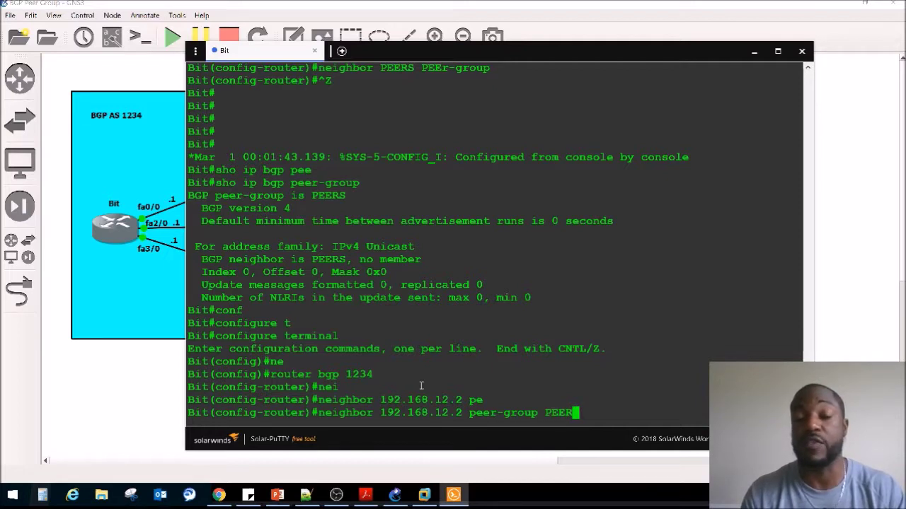
key(BackSpace)
key(BackSpace)
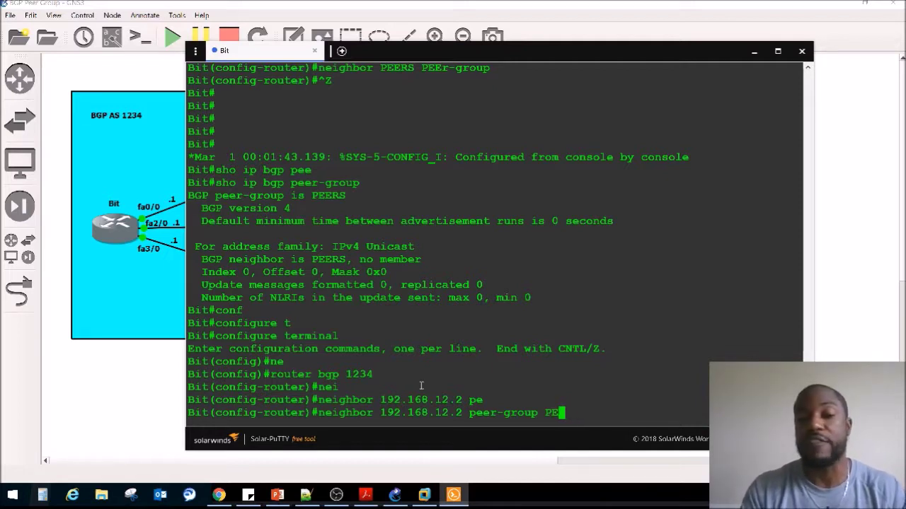
text(ERRR)
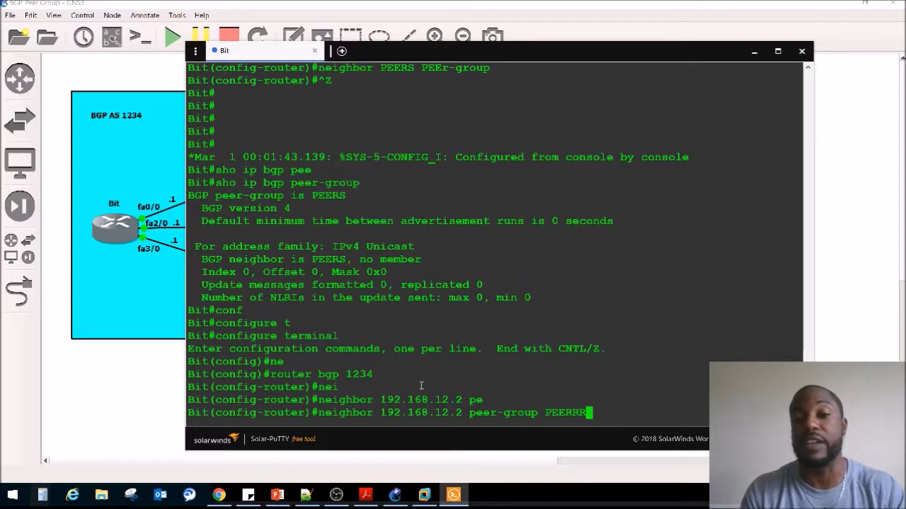
text(RRS)
key(Return)
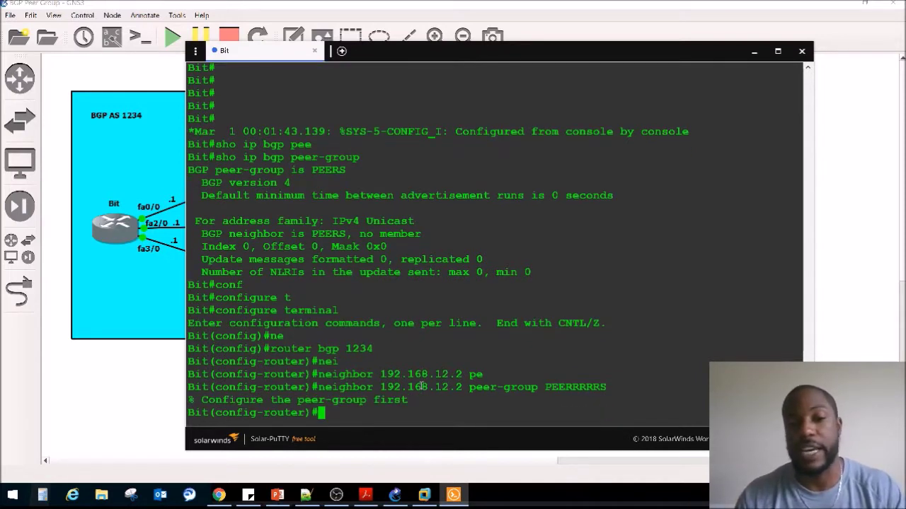
Retry assigning 192.168.12.2 to peer group PEERS, getting the remote-as required error.
drag(408, 400, 188, 401)
drag(545, 387, 598, 387)
click(532, 379)
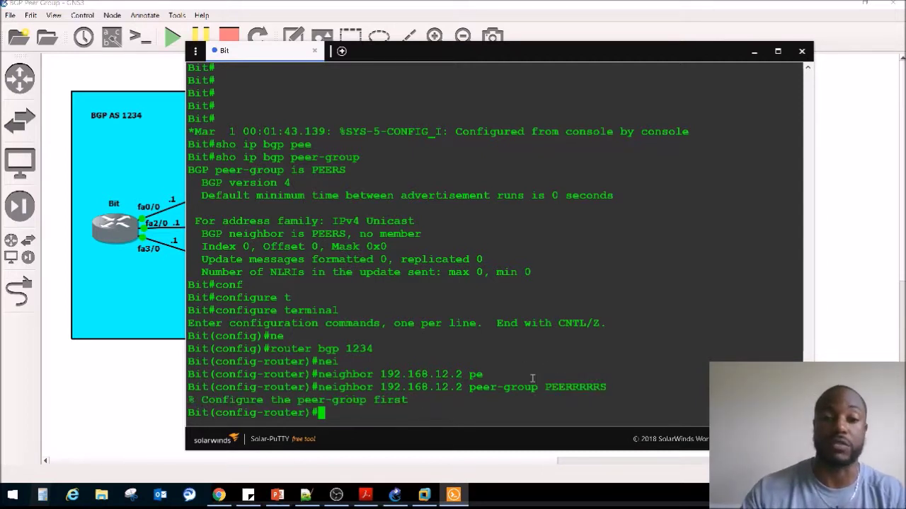
key(Up)
key(BackSpace)
key(BackSpace)
key(BackSpace)
key(BackSpace)
key(BackSpace)
key(BackSpace)
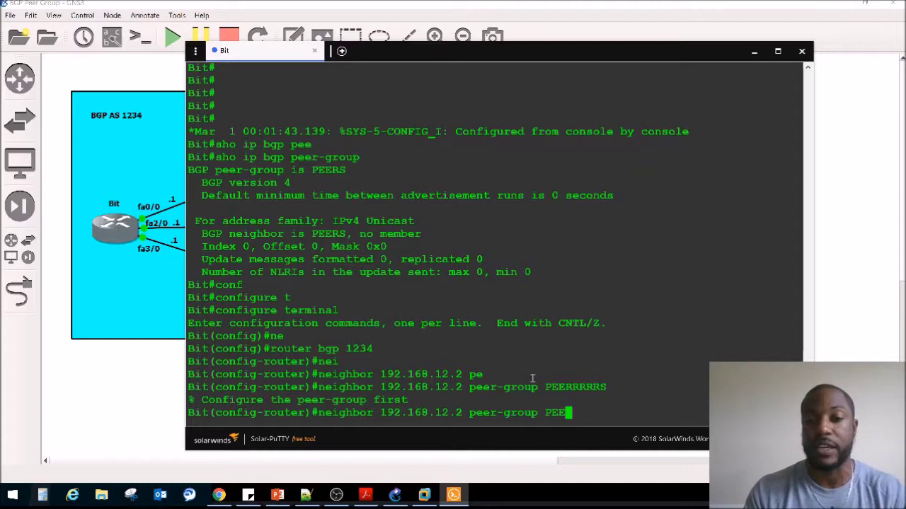
text(RS)
key(Return)
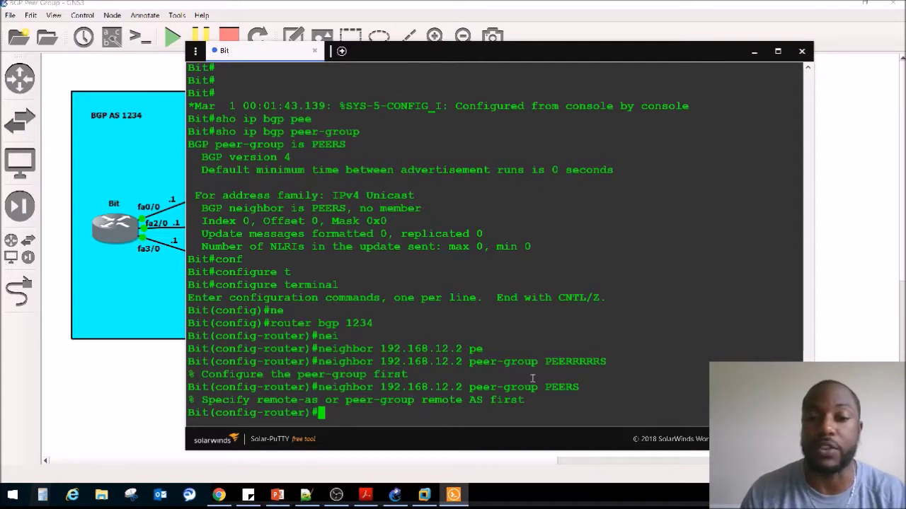
List the options available for 'neighbor 192.168.12.2' using ?
key(Up)
text(?)
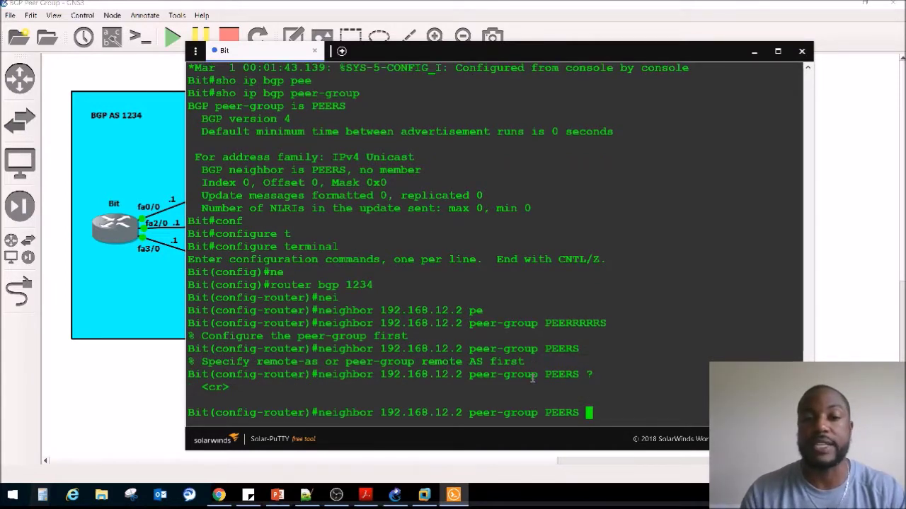
key(BackSpace)
key(BackSpace)
key(BackSpace)
key(BackSpace)
key(BackSpace)
key(BackSpace)
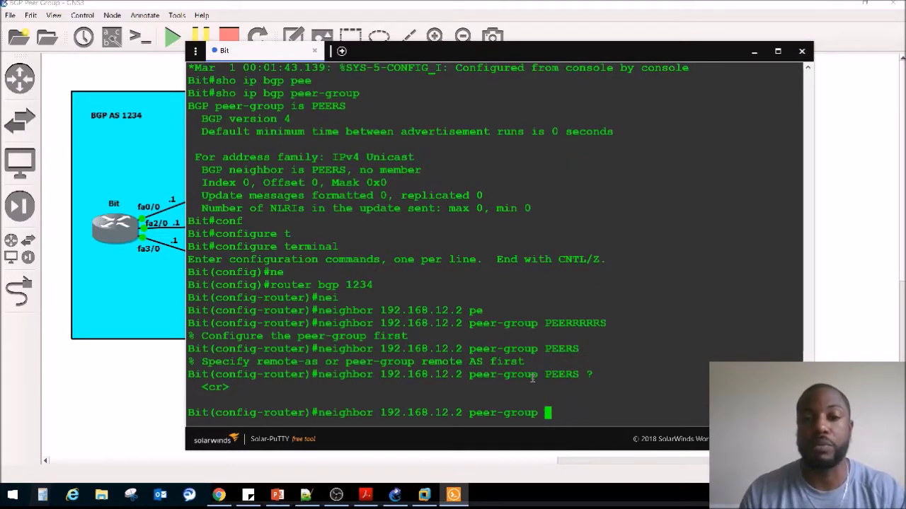
text(?)
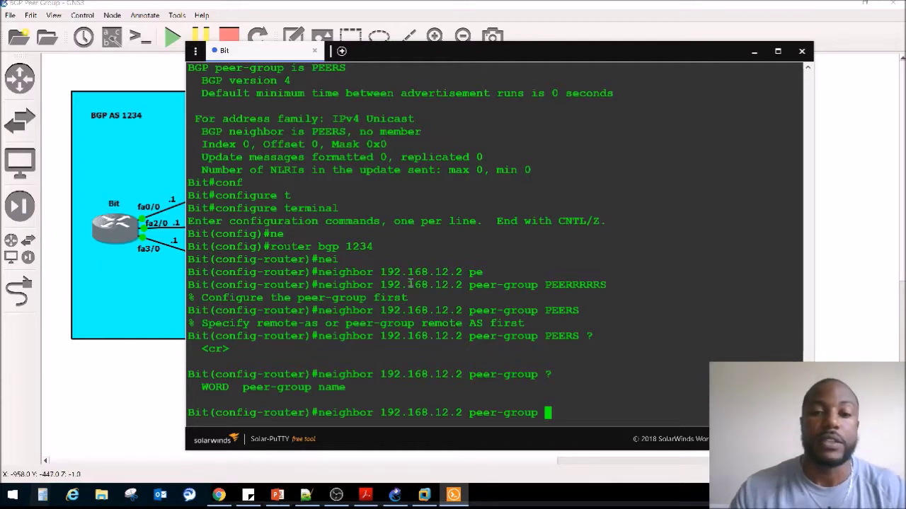
key(BackSpace)
key(BackSpace)
key(BackSpace)
key(BackSpace)
key(BackSpace)
key(BackSpace)
key(BackSpace)
key(BackSpace)
key(BackSpace)
key(BackSpace)
key(BackSpace)
key(BackSpace)
key(BackSpace)
key(BackSpace)
key(BackSpace)
key(BackSpace)
key(BackSpace)
key(BackSpace)
key(BackSpace)
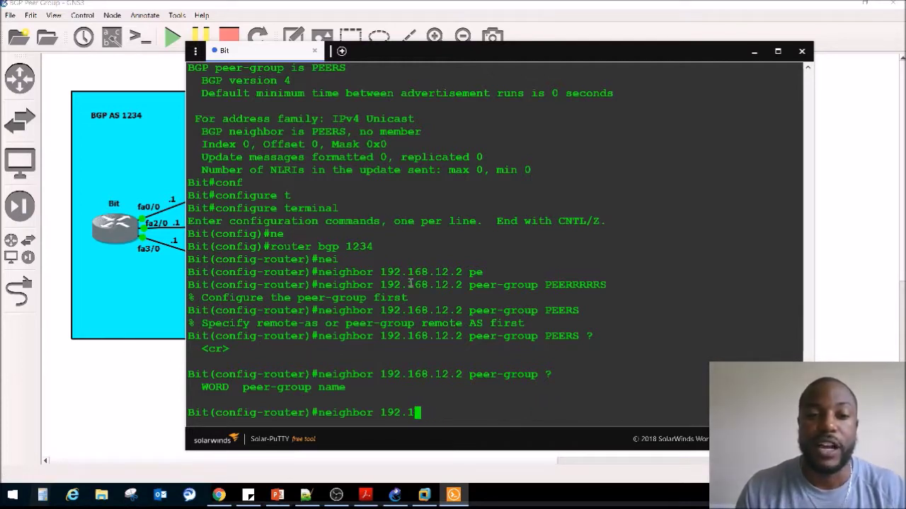
Define neighbor 192.168.12.2 with remote-as 1234 on Bit.
text(68.12.2 )
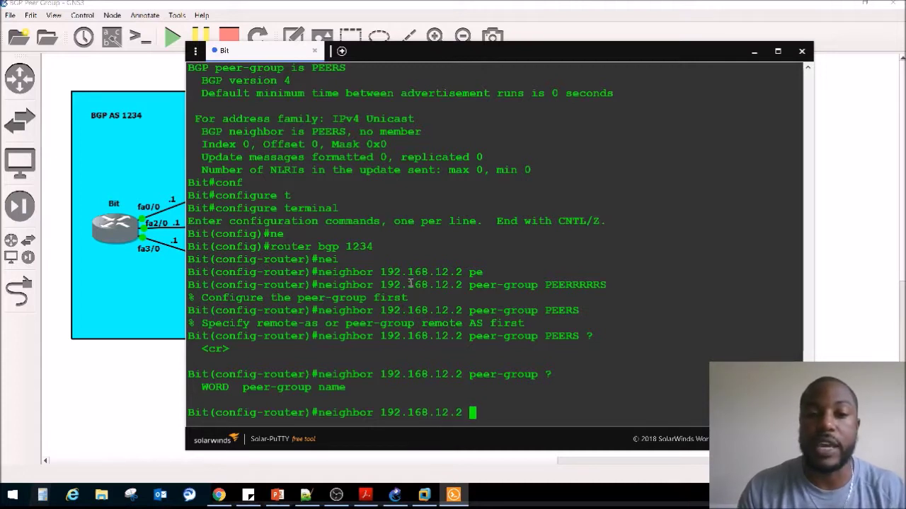
text(RE)
key(Tab)
text(moM)
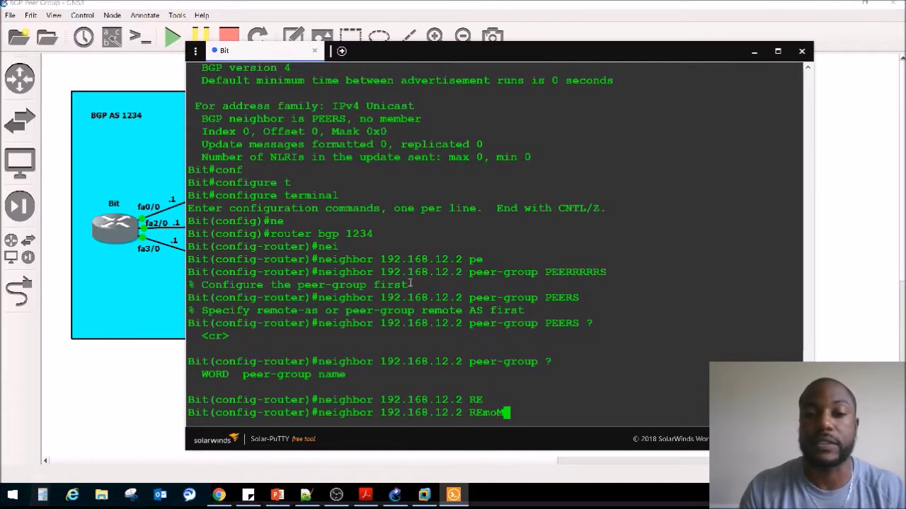
key(Tab)
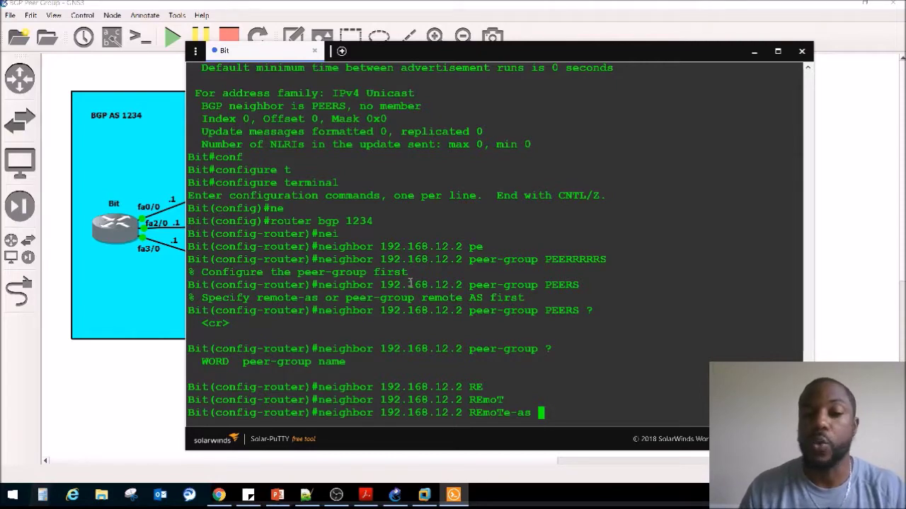
text(1234)
key(Return)
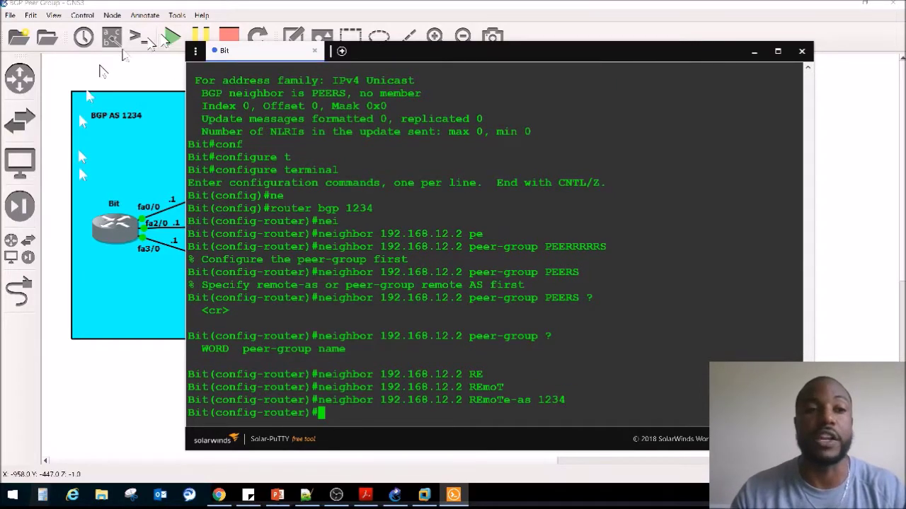
click(80, 157)
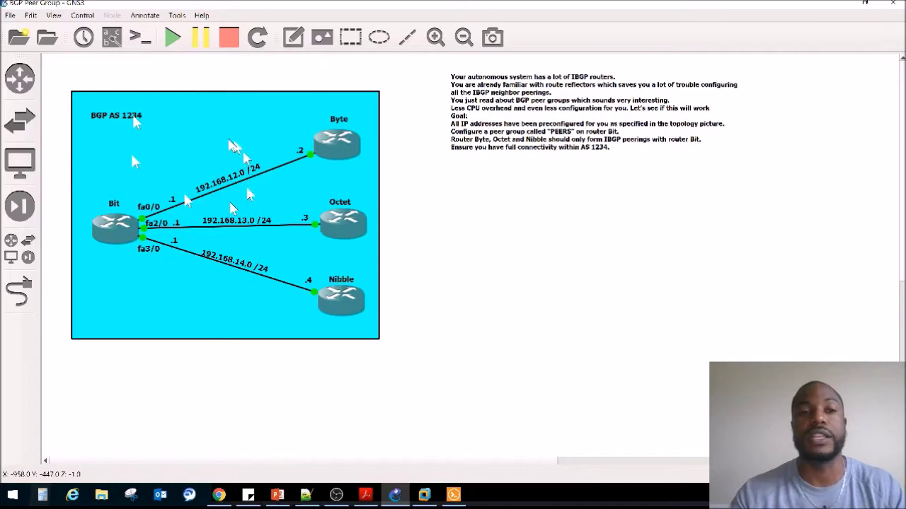
key(alt+Tab)
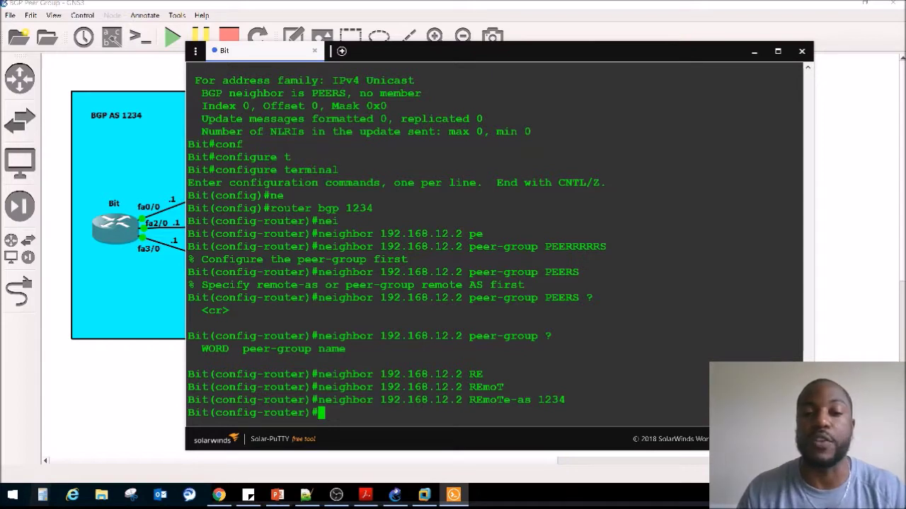
Recall and edit the command to add neighbor 192.168.13.3 with remote-as 1234.
key(Home)
key(Home)
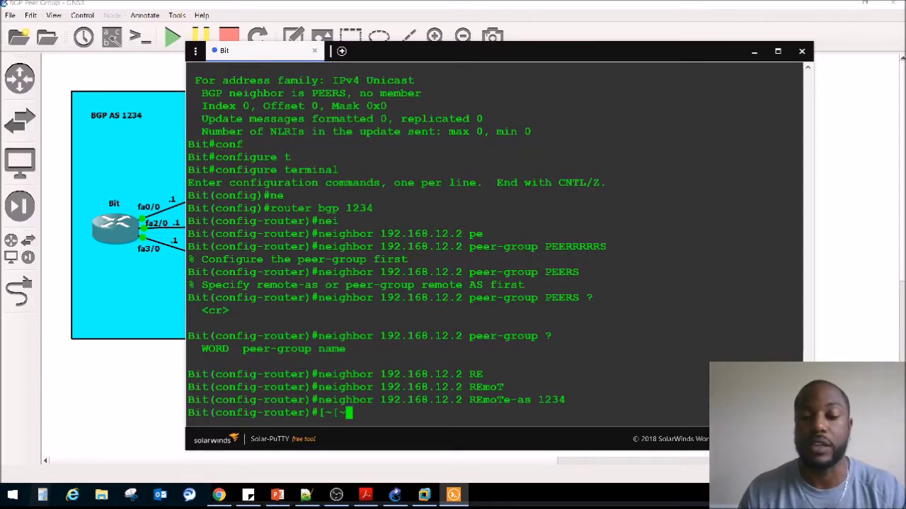
key(Up)
key(Left)
key(Left)
key(Left)
key(Left)
key(Left)
key(Left)
key(Left)
key(Left)
key(Left)
key(Left)
key(Left)
key(Left)
key(Left)
key(Left)
key(Left)
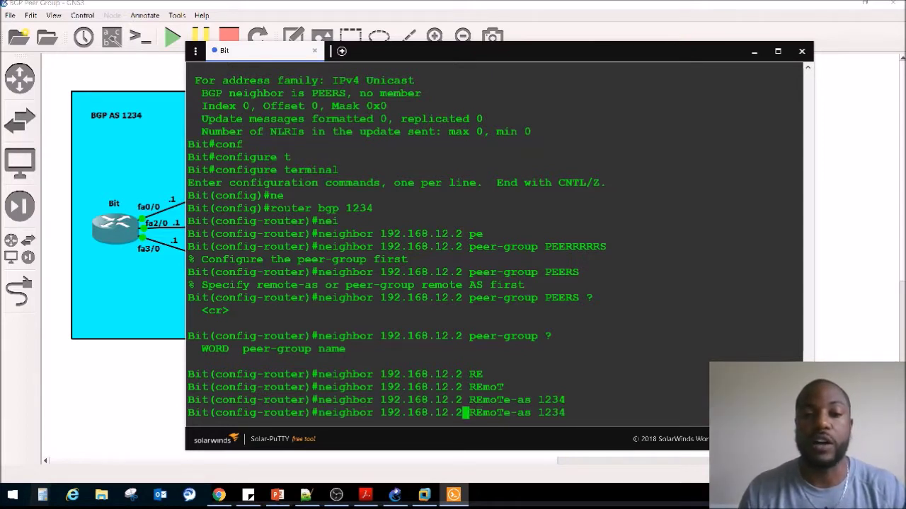
key(BackSpace)
key(BackSpace)
key(BackSpace)
key(BackSpace)
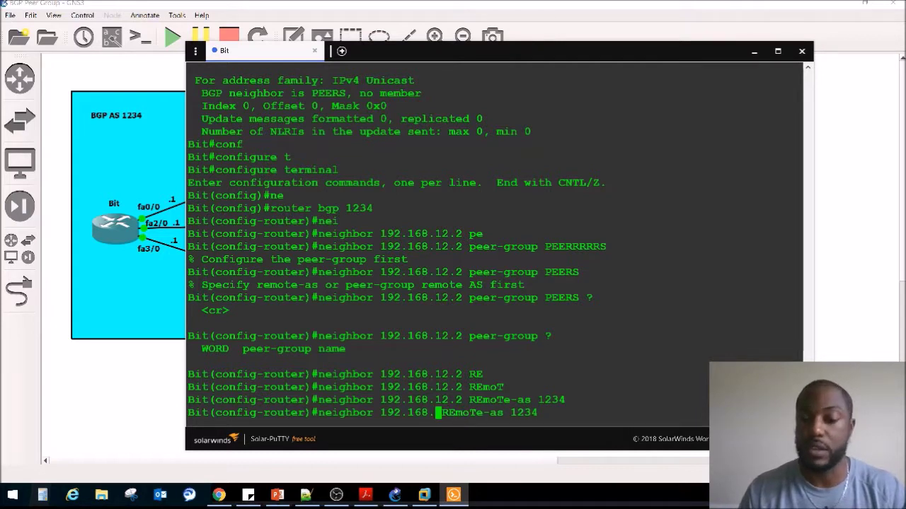
text(13.3)
key(Return)
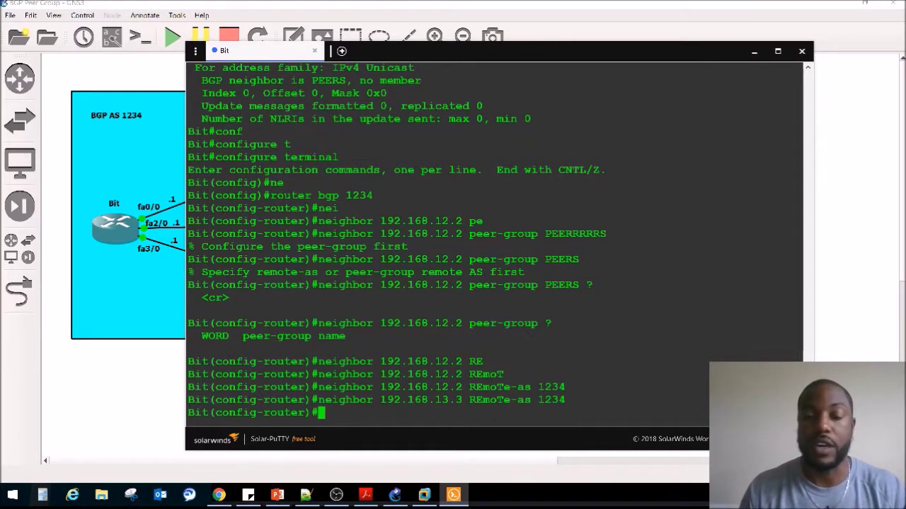
Recall and edit it again to add neighbor 192.168.14.4 with remote-as 1234.
key(Up)
key(Left)
key(Home)
key(Right)
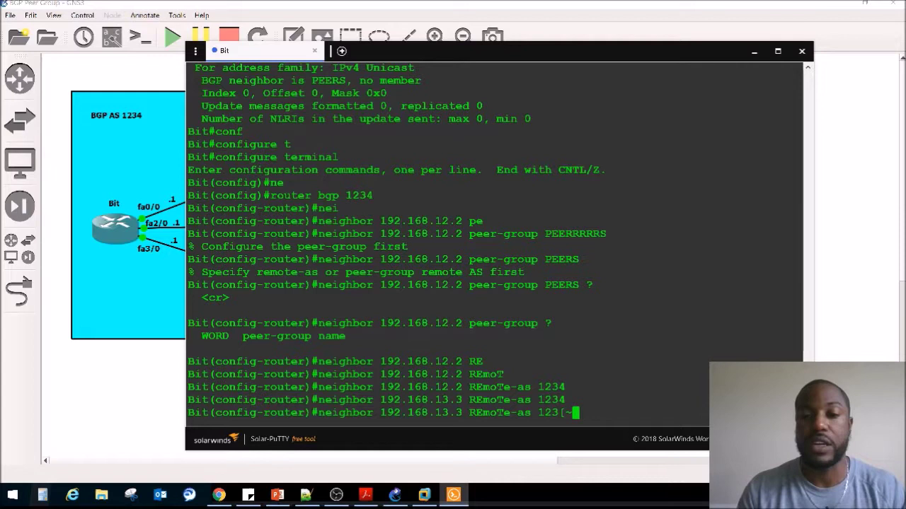
key(BackSpace)
key(BackSpace)
key(BackSpace)
text(4)
key(Left)
key(Left)
key(Left)
key(Left)
key(Left)
key(Left)
key(Left)
key(Left)
key(Left)
key(Left)
key(Left)
key(Left)
key(Left)
key(Left)
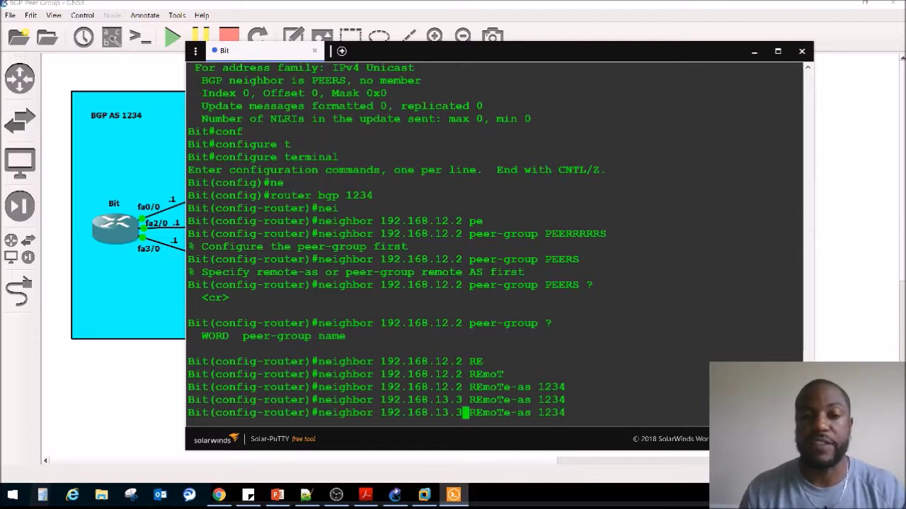
key(Left)
key(BackSpace)
key(BackSpace)
key(BackSpace)
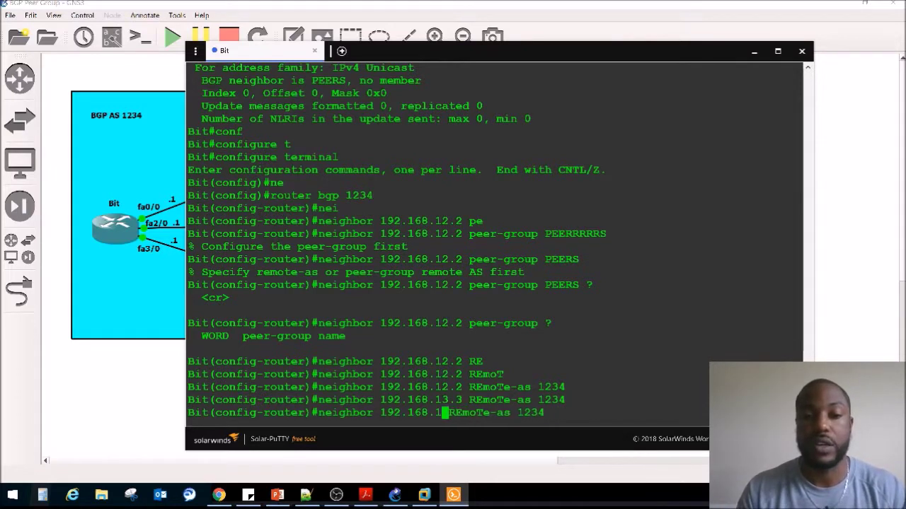
text(4.4)
key(Return)
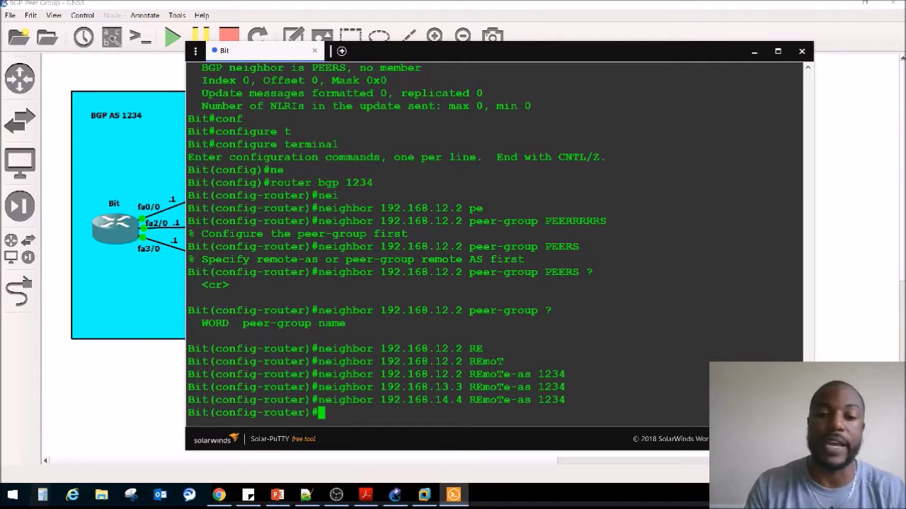
Clear the junk characters from Bit's prompt to get a fresh line.
text(\\\)
key(Delete)
key(Delete)
key(Delete)
key(Delete)
key(Delete)
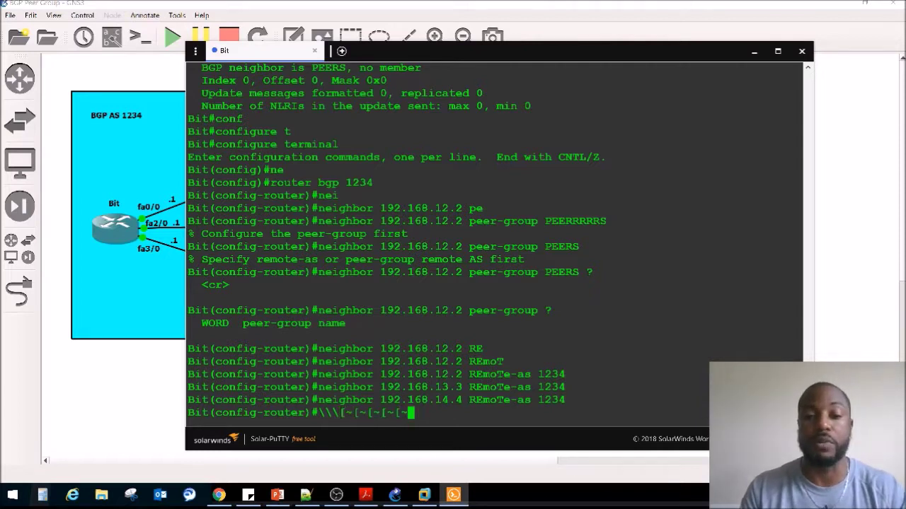
key(BackSpace)
key(BackSpace)
key(BackSpace)
key(BackSpace)
key(BackSpace)
key(BackSpace)
key(BackSpace)
key(BackSpace)
key(BackSpace)
key(BackSpace)
key(BackSpace)
key(BackSpace)
key(BackSpace)
key(Return)
key(Return)
key(Return)
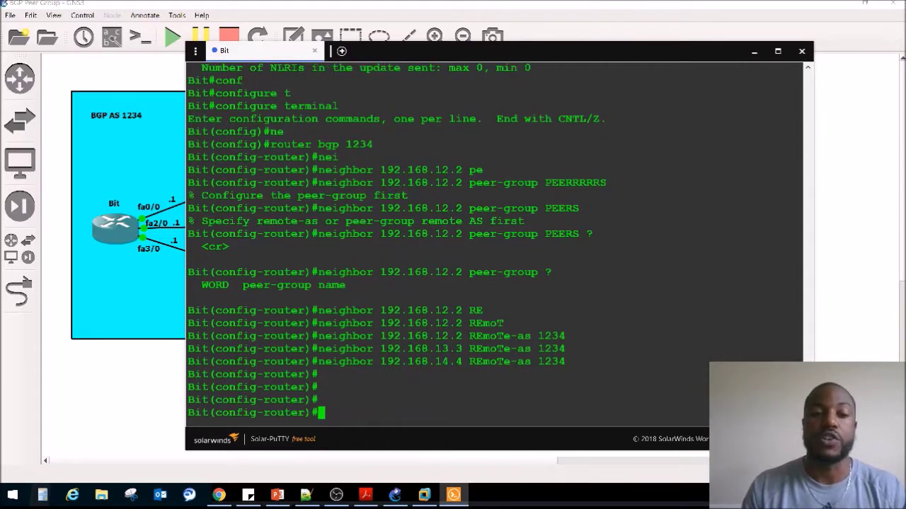
Enter 'neighbor 192.168.12.2 peer-group PEERS' on Bit, fixing the mistyped address.
text(NE)
key(Tab)
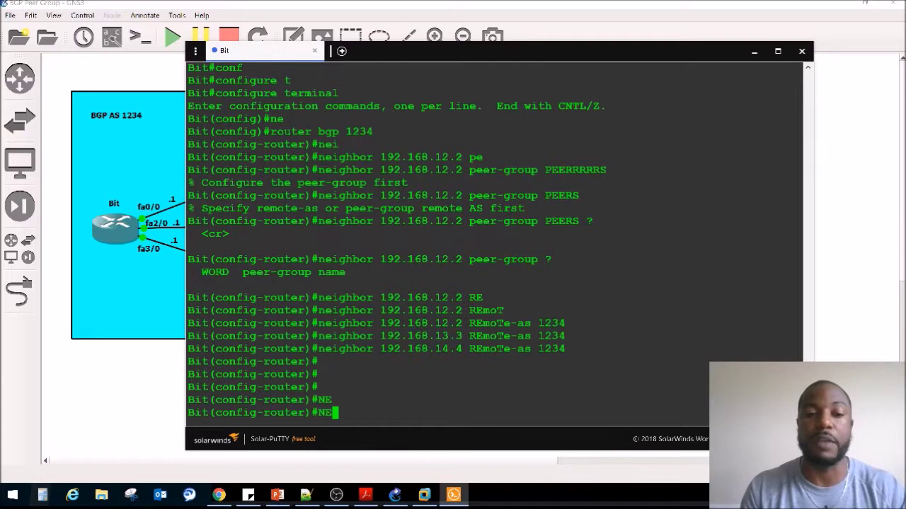
key(BackSpace)
text(ei)
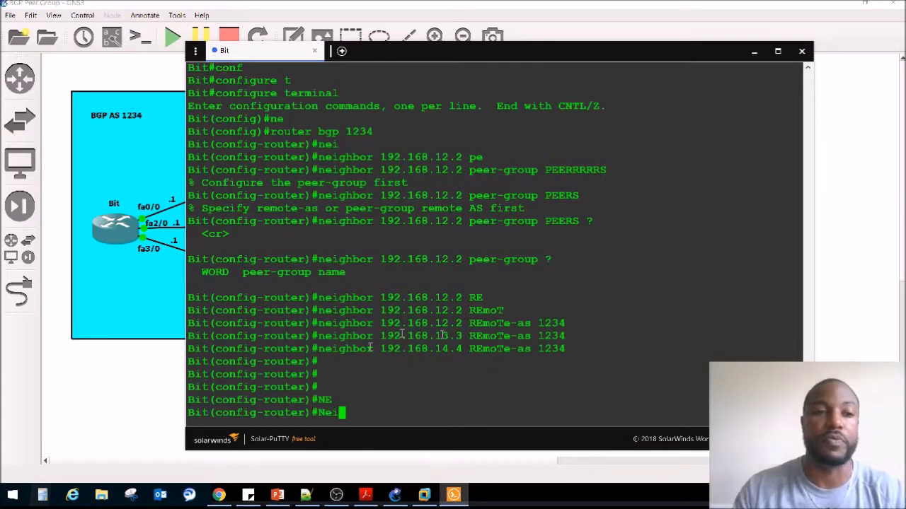
key(alt+Tab)
key(alt+Tab)
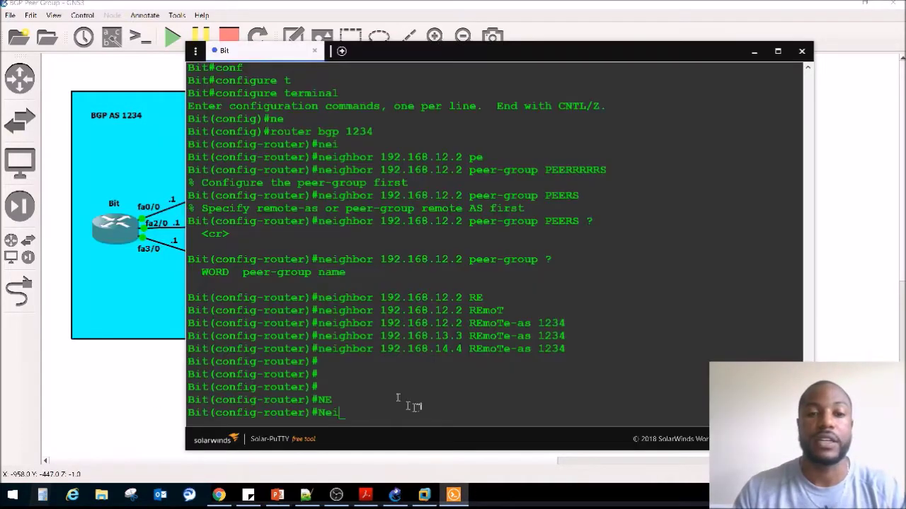
text(ghbor )
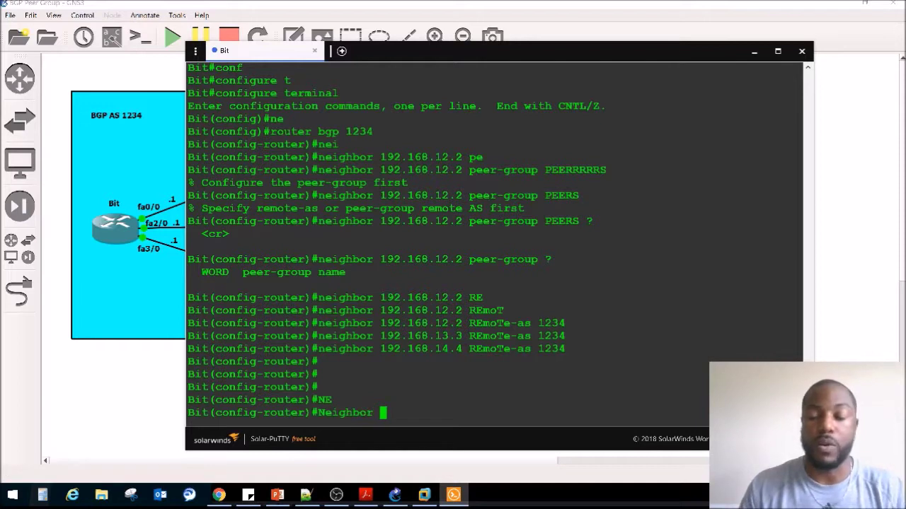
text(192.16)
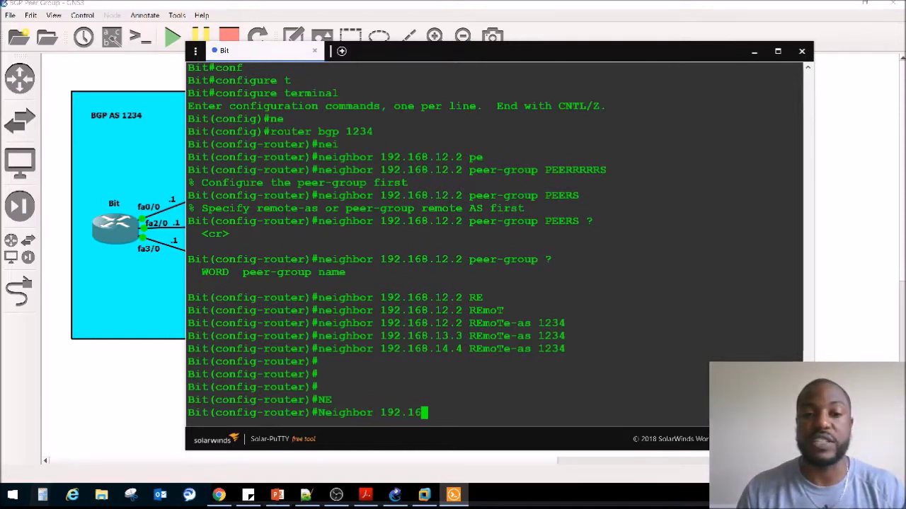
text(8.122)
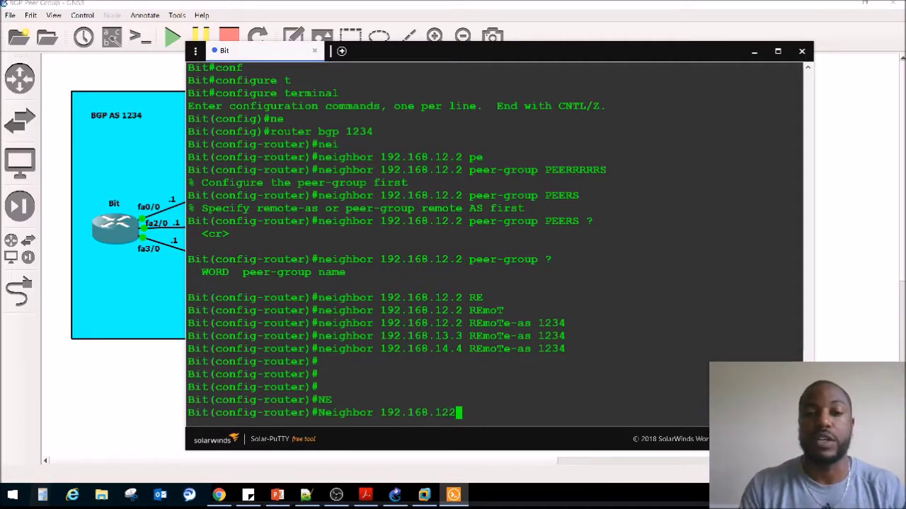
key(BackSpace)
text(.2 )
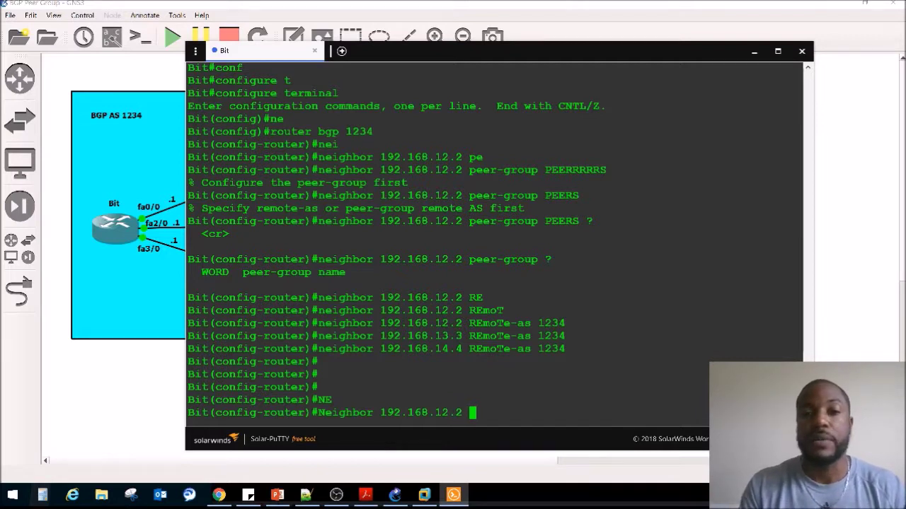
text(pe)
key(Tab)
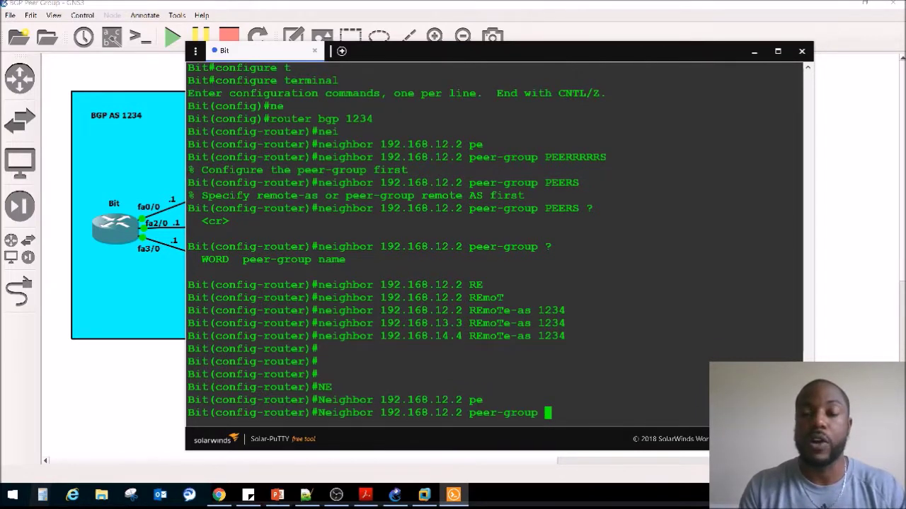
text(PEERS)
key(Return)
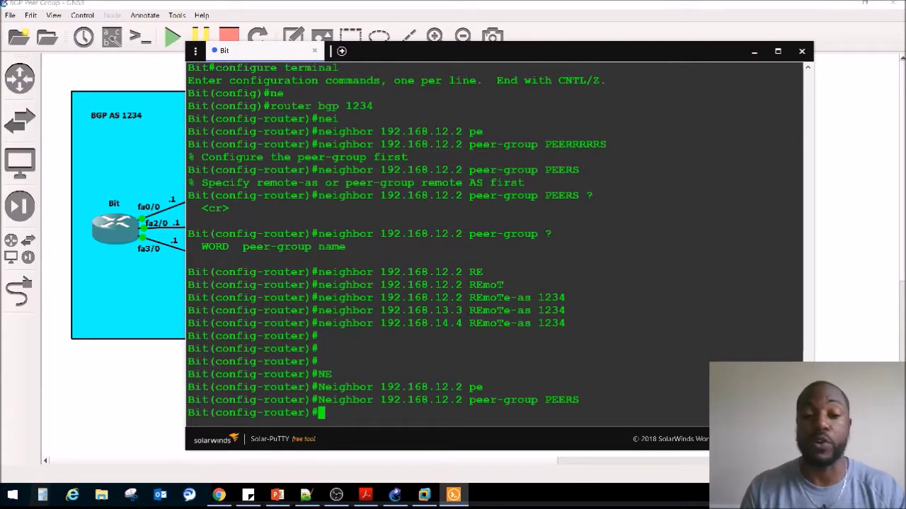
text(DO SHO )
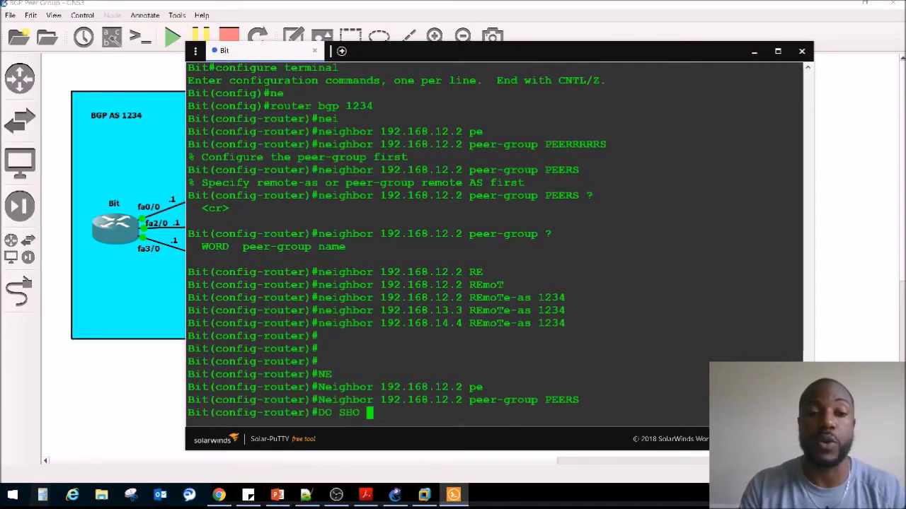
text(IP BGP )
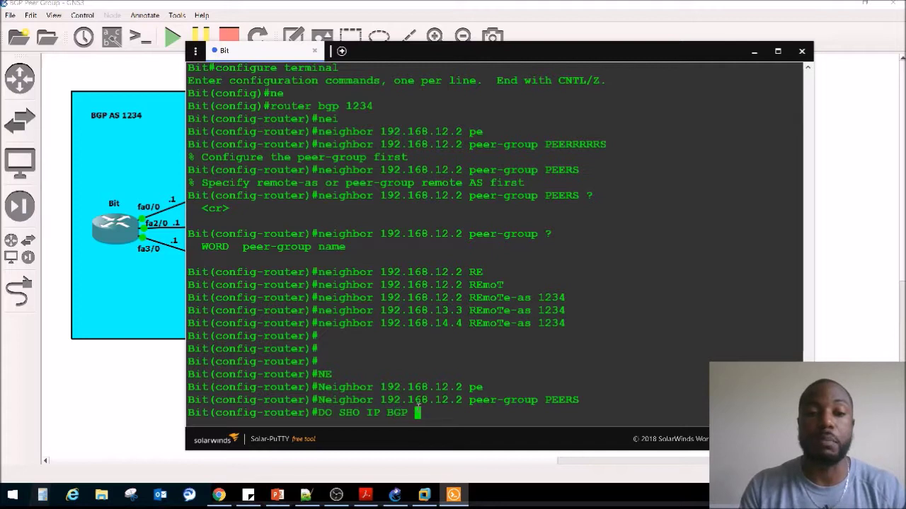
text(PEERS)
Run 'do show ip bgp peer' and highlight 192.168.12.2 as the PEERS member.
key(Return)
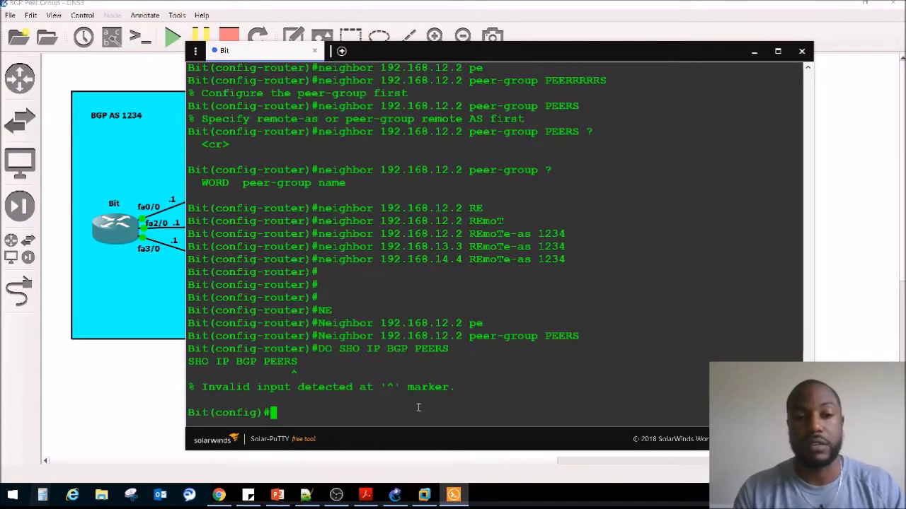
key(Up)
key(BackSpace)
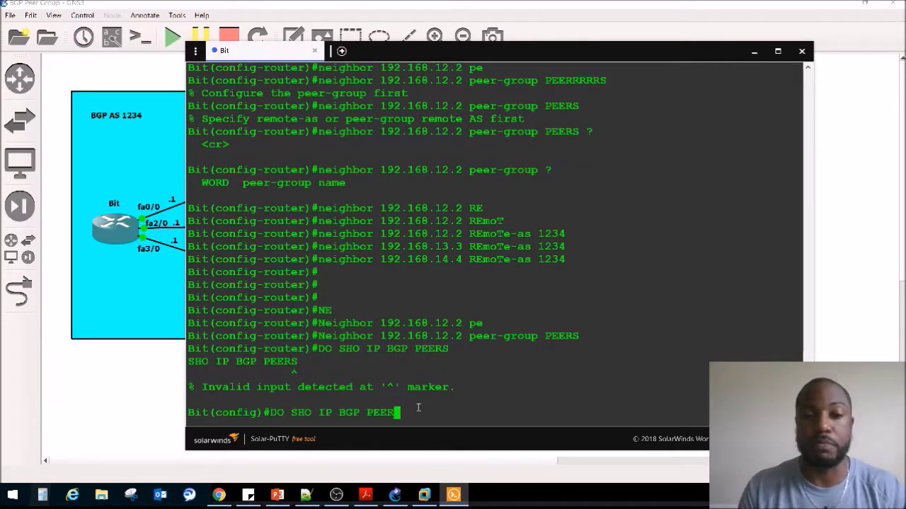
key(Return)
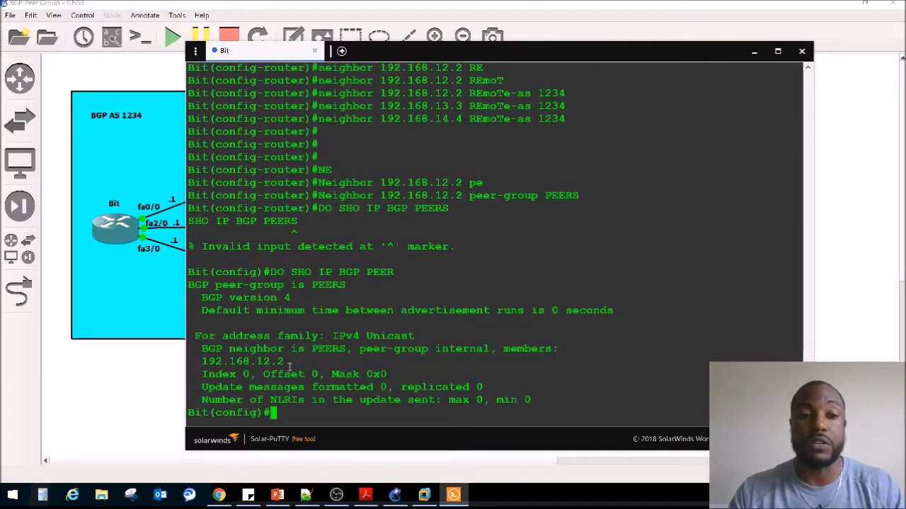
mouse_move(289, 365)
mouse_down()
mouse_move(201, 367)
mouse_move(292, 358)
mouse_up()
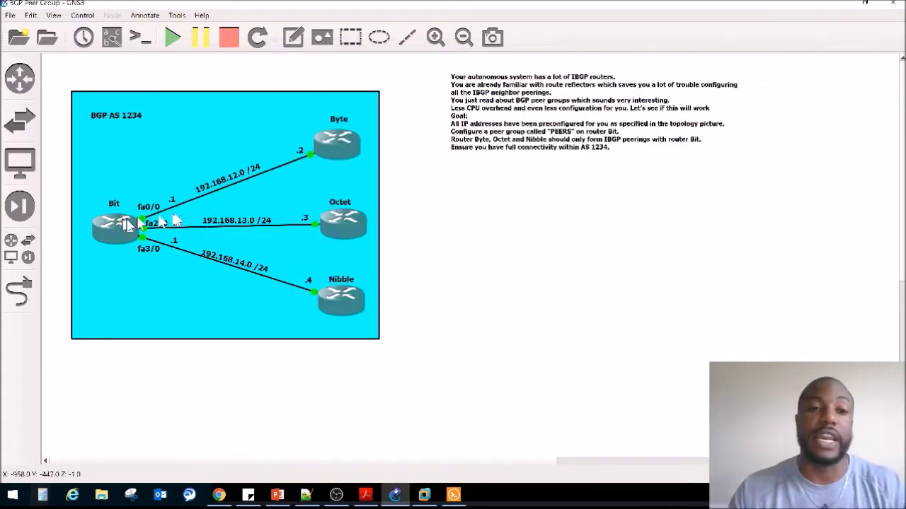
click(34, 324)
Re-enter BGP configuration on Bit with 'router bgp 1234', correcting the mistyped AS.
key(alt+Tab)
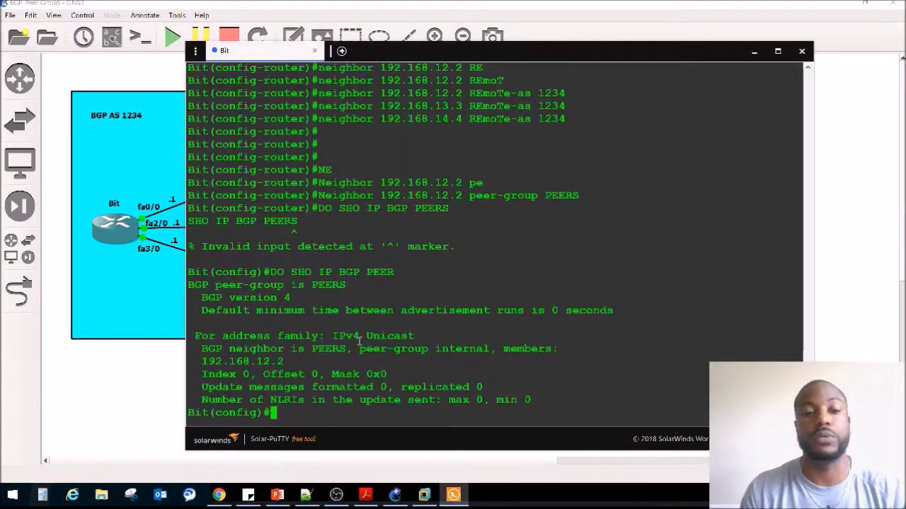
text(ROUTER bgp 12334)
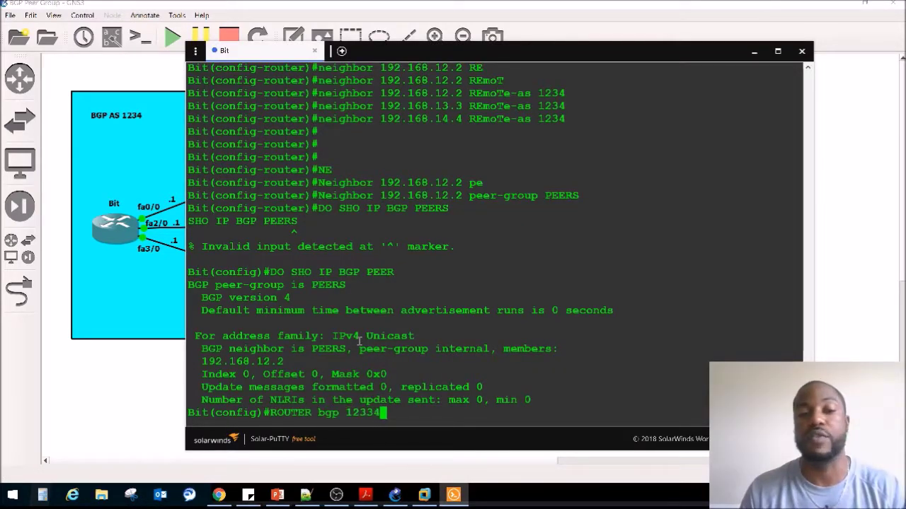
key(Return)
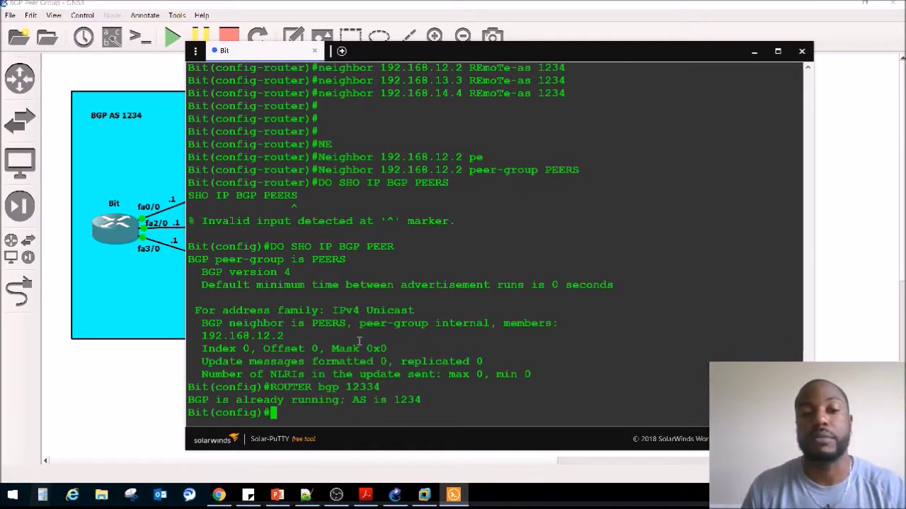
key(Up)
key(BackSpace)
key(BackSpace)
text(4)
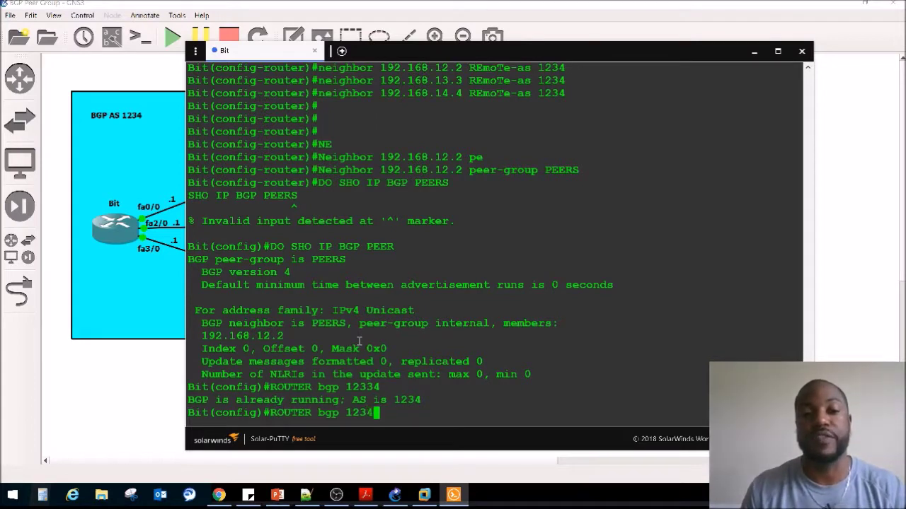
key(Return)
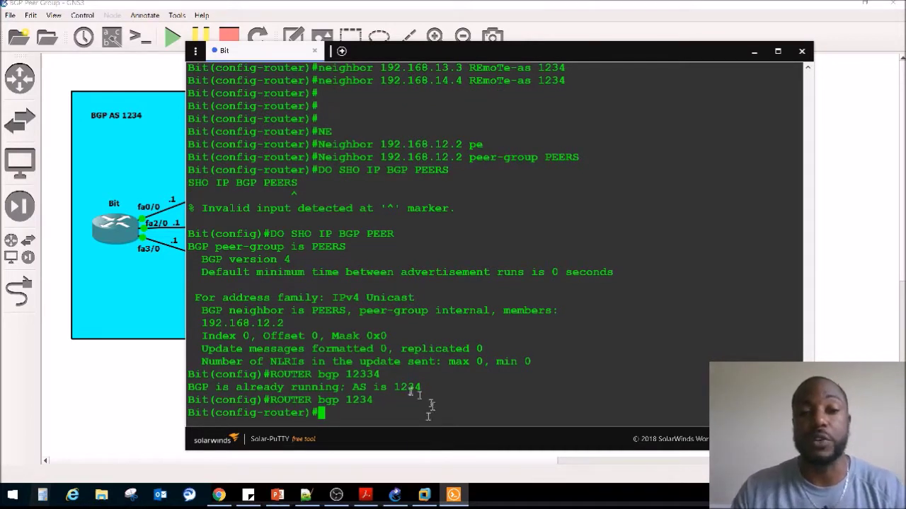
drag(423, 388, 202, 390)
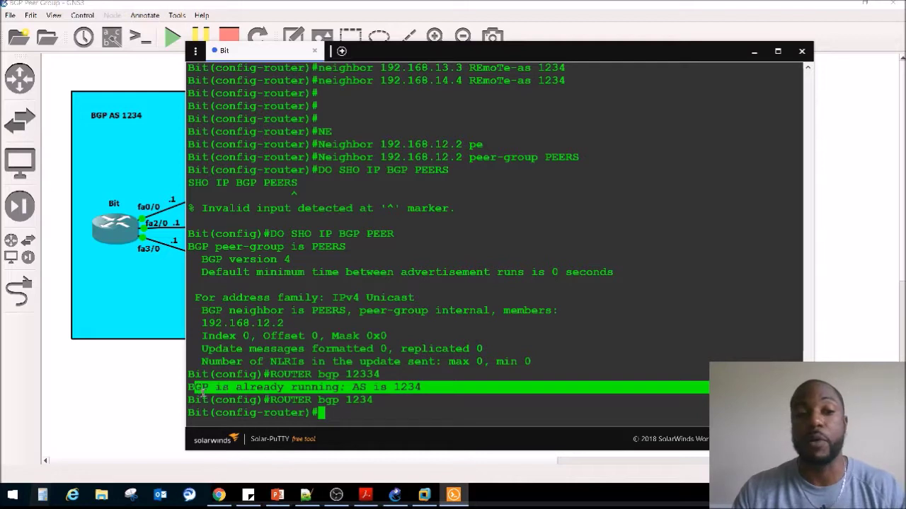
click(202, 390)
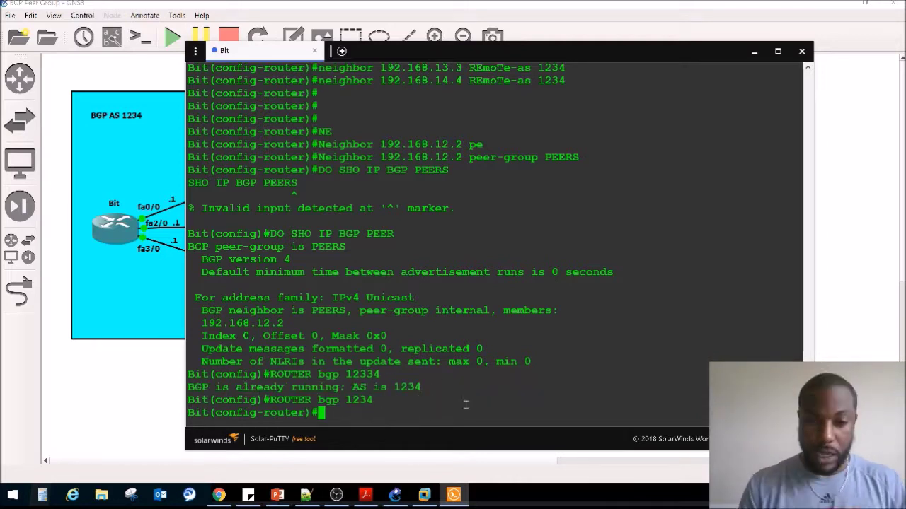
Enter 'neighbor 192.168.13.3 peer-group PEERS' in Bit's console.
text(nei)
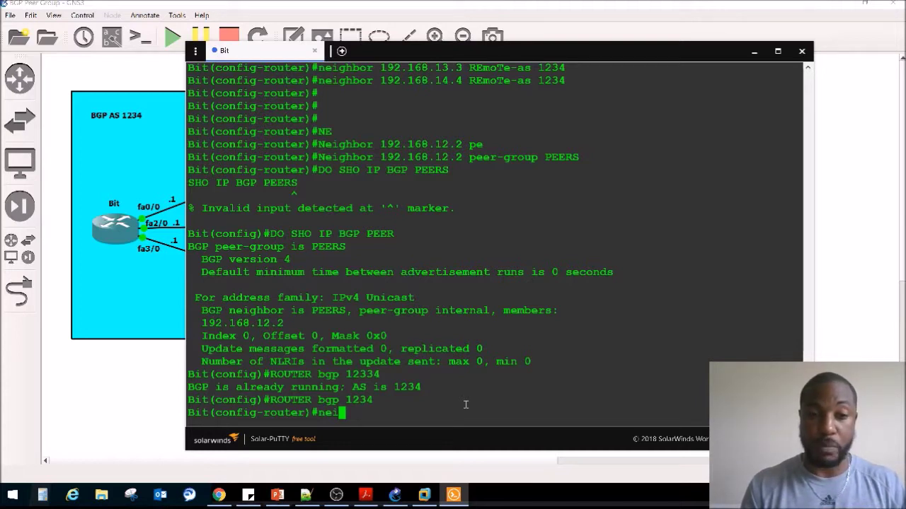
text(ghbor 19)
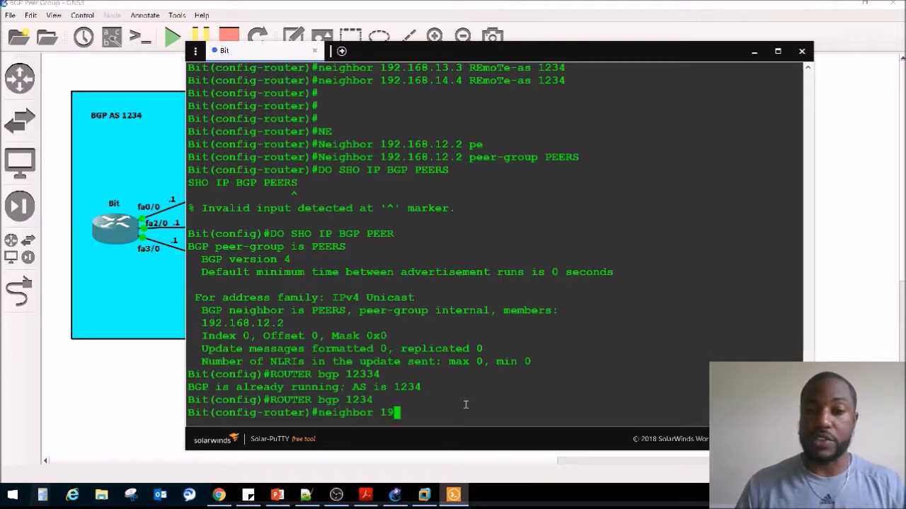
text(2.168.1)
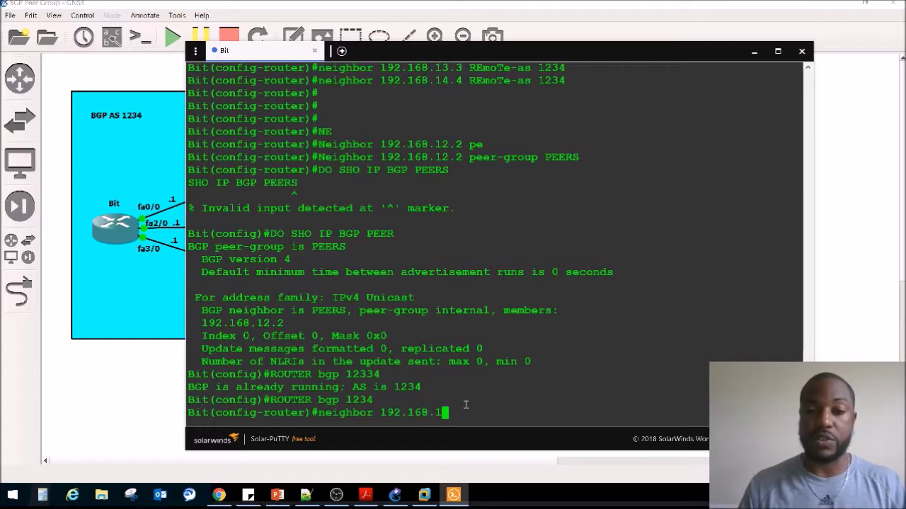
text(3.3 pe)
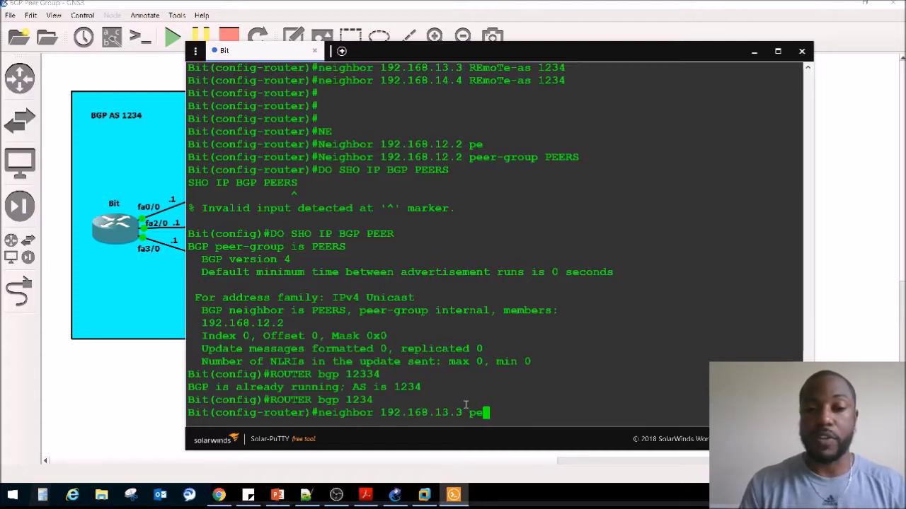
key(Tab)
text(PEERS)
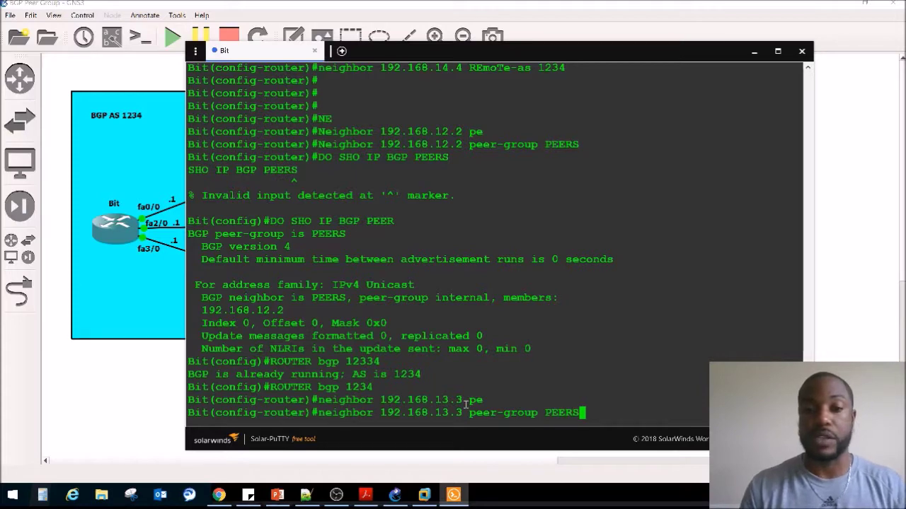
click(35, 375)
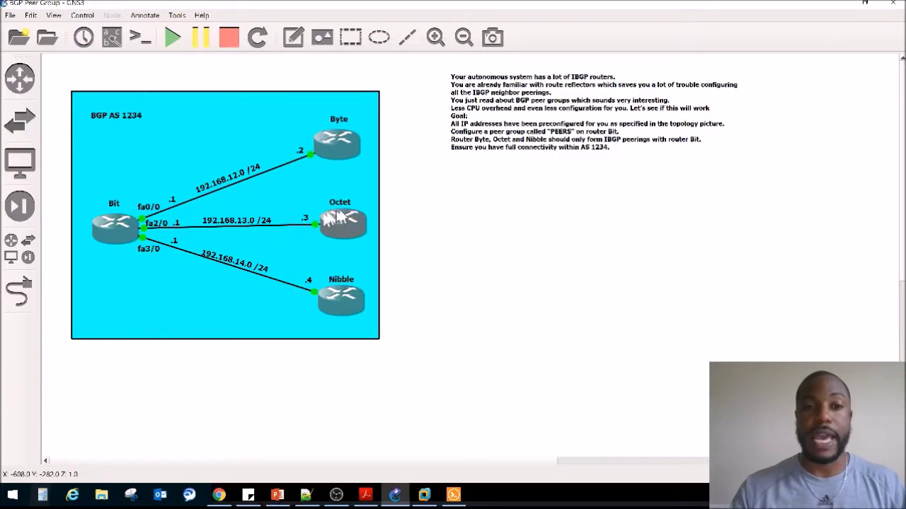
double_click(116, 225)
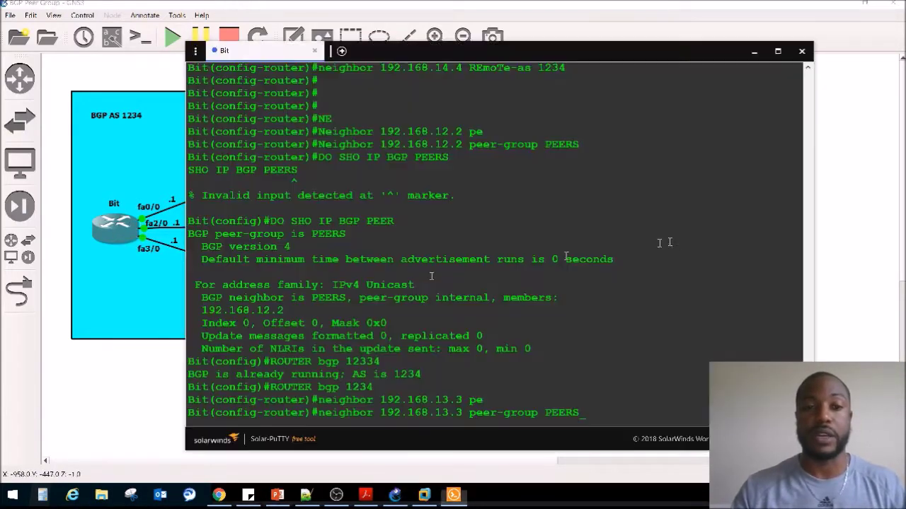
key(Return)
click(157, 156)
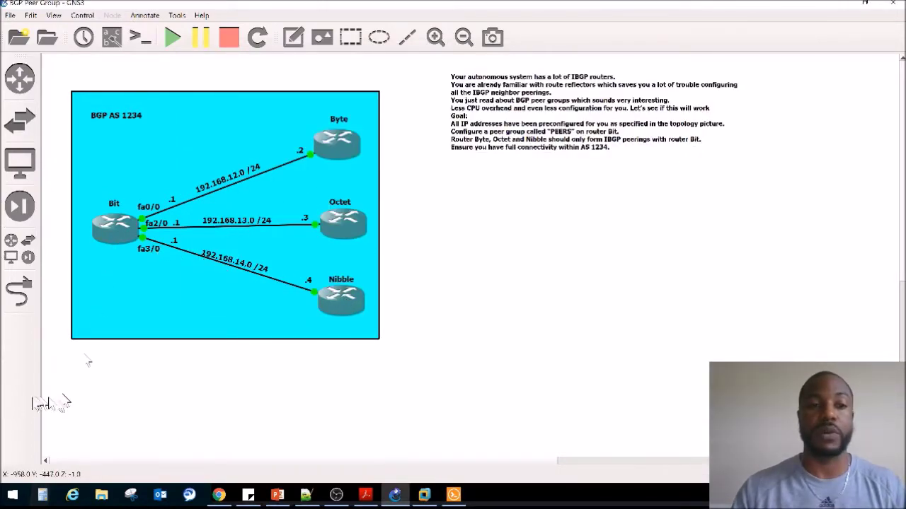
key(alt+Tab)
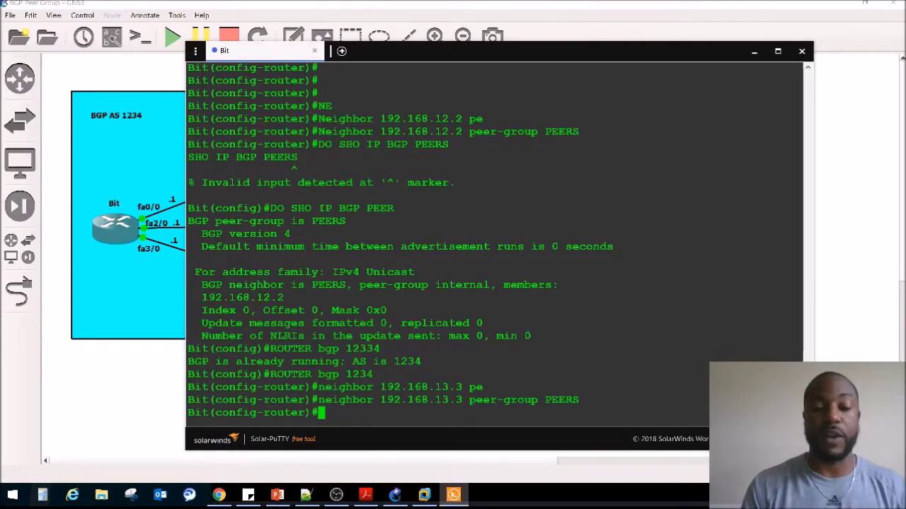
Add 'neighbor 192.168.14.4 peer-group PEERS', then exit configuration mode with Ctrl+Z.
text(NEI)
key(Tab)
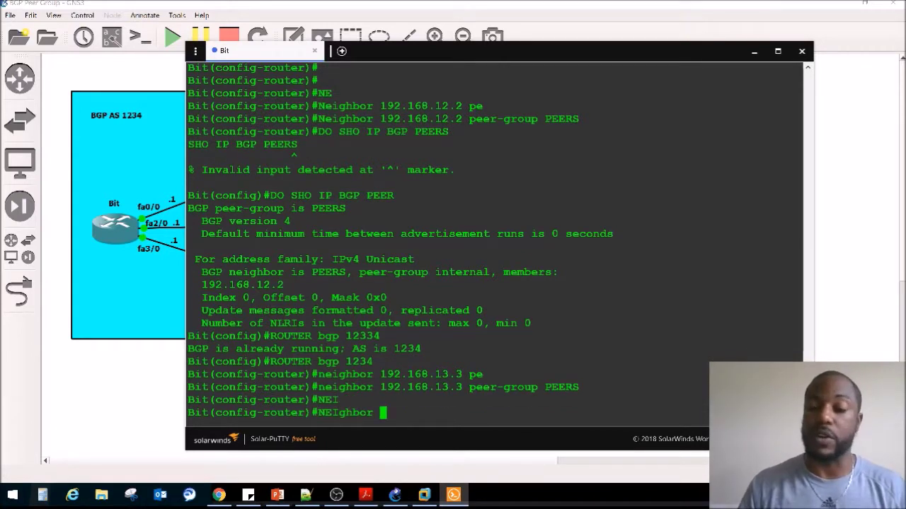
text(192.168)
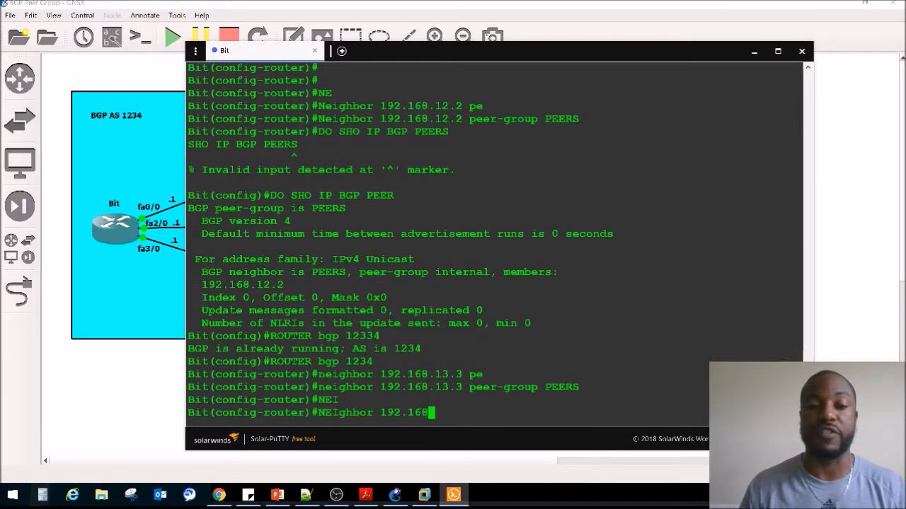
text(.14.4 )
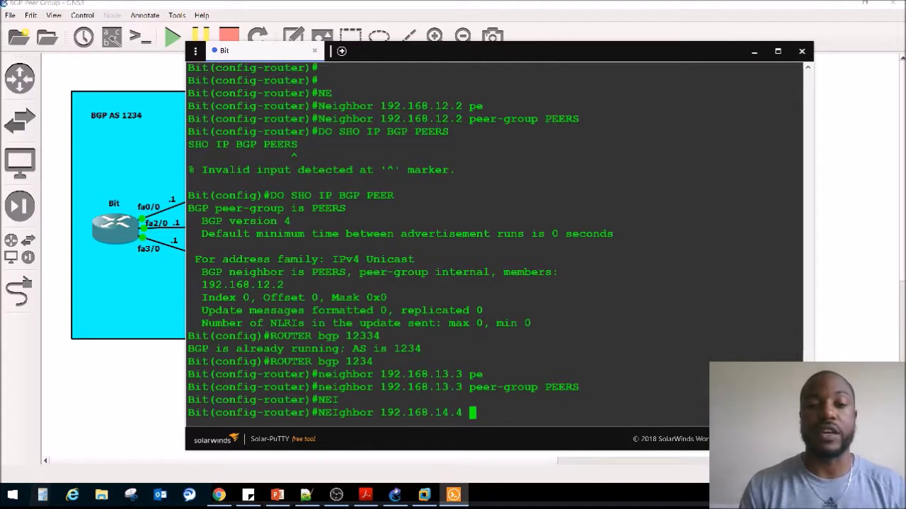
text(PEE)
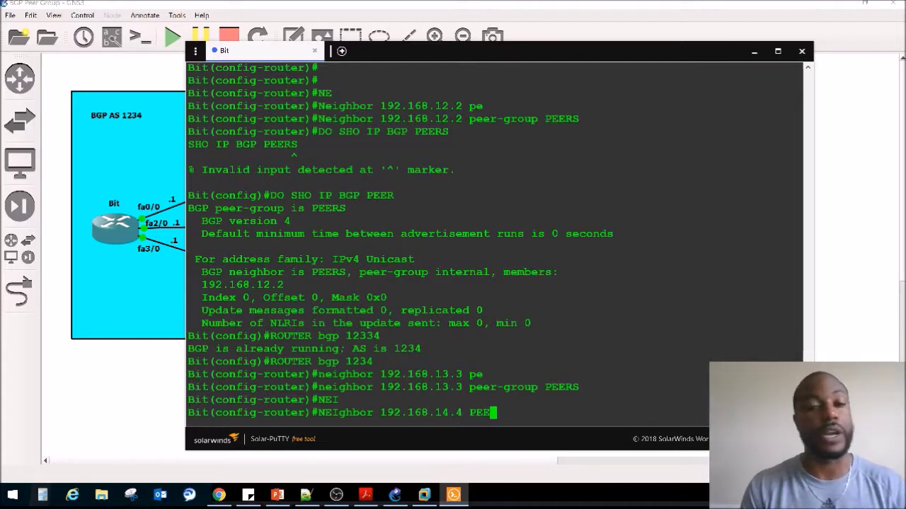
key(BackSpace)
key(BackSpace)
key(BackSpace)
text(Pee)
key(Tab)
text(PEE)
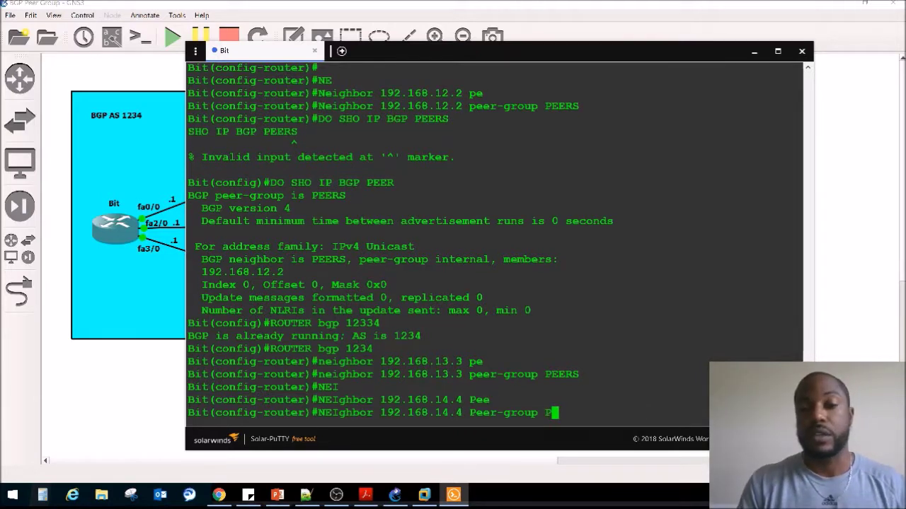
text(RS)
key(Return)
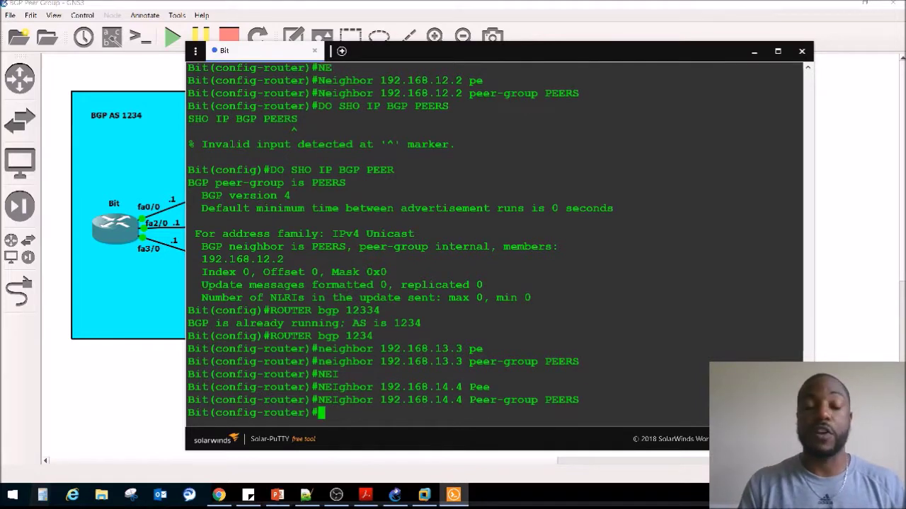
key(ctrl+z)
key(Return)
key(Return)
key(Return)
key(Return)
key(Return)
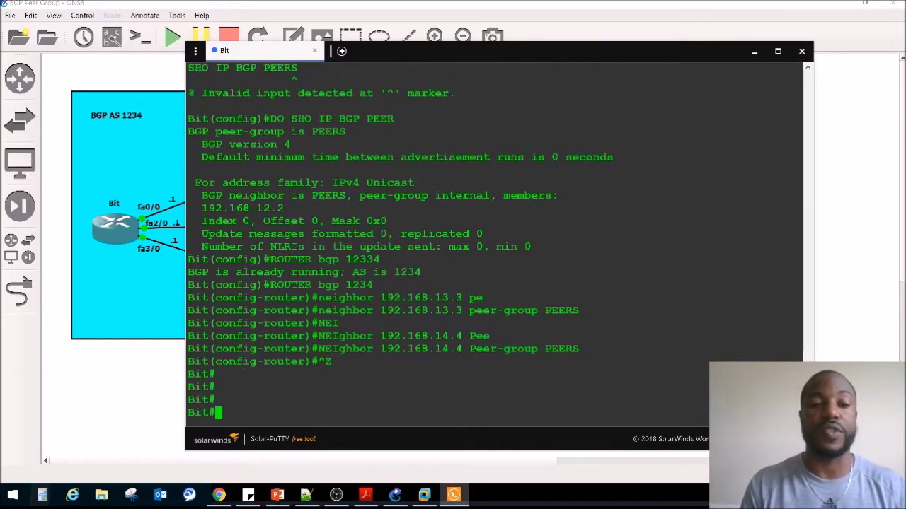
text(SHO)
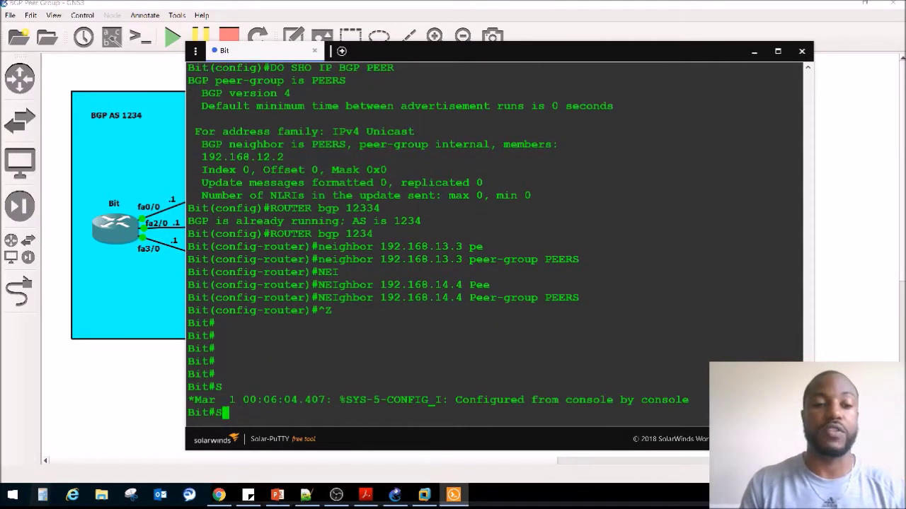
Run 'show ip bgp peer-group' and highlight the members line: 192.168.12.2, 13.3, 14.4.
key(BackSpace)
key(BackSpace)
key(BackSpace)
key(BackSpace)
text(s)
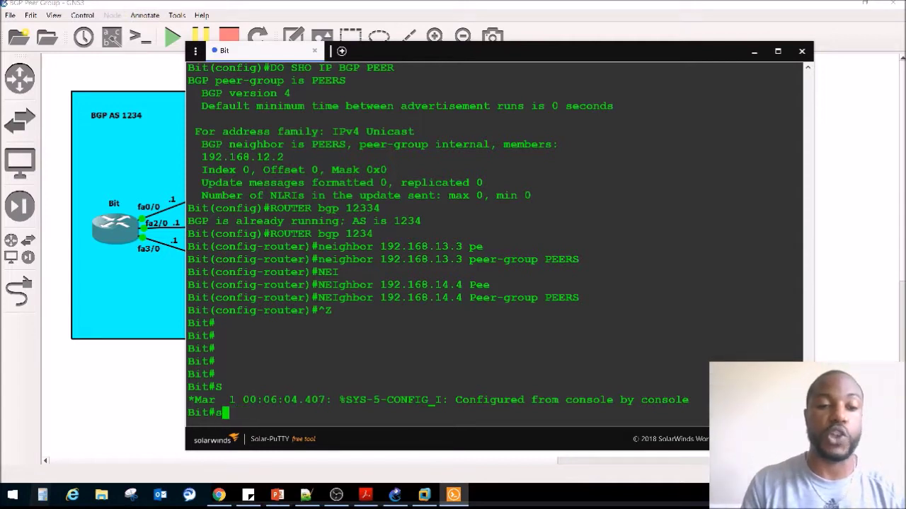
text(how ip bgp )
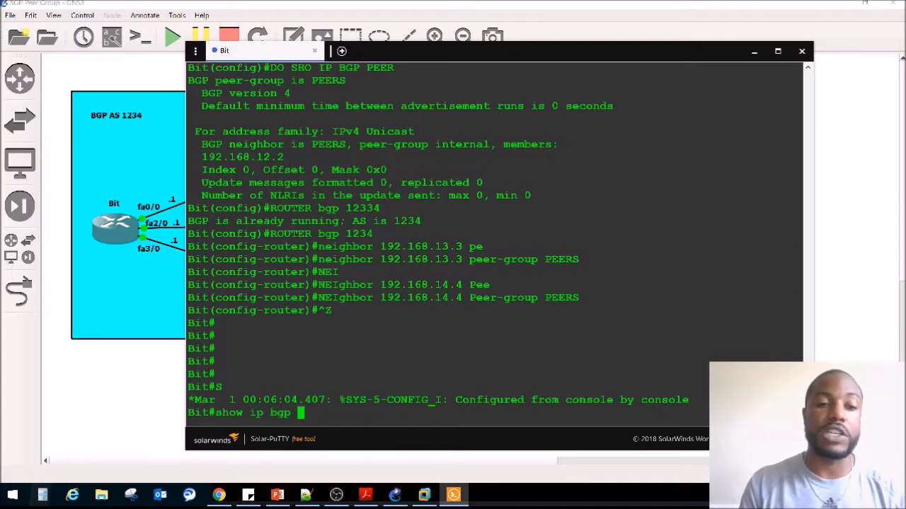
text(peer)
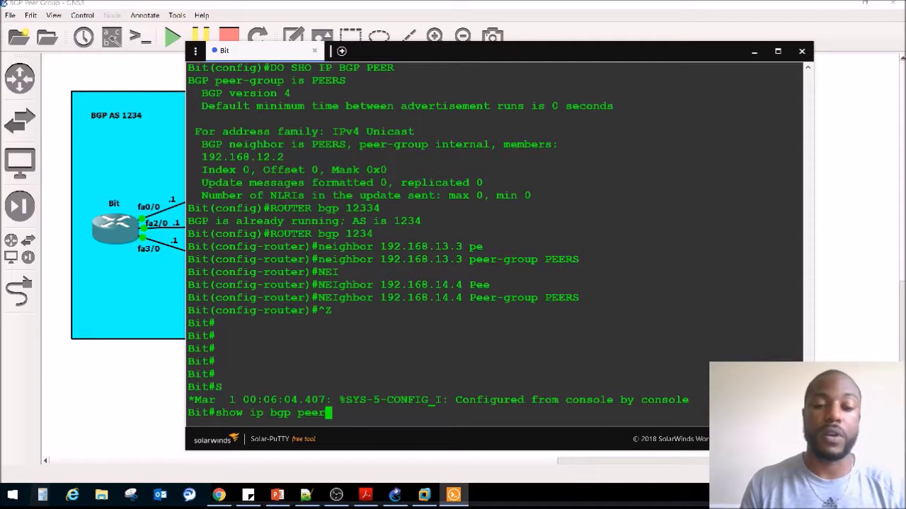
text(-group)
key(Return)
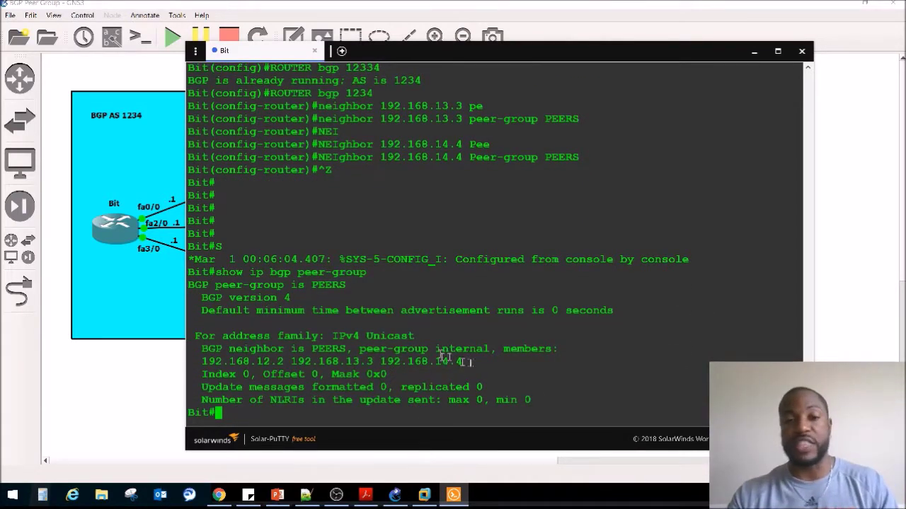
triple_click(438, 362)
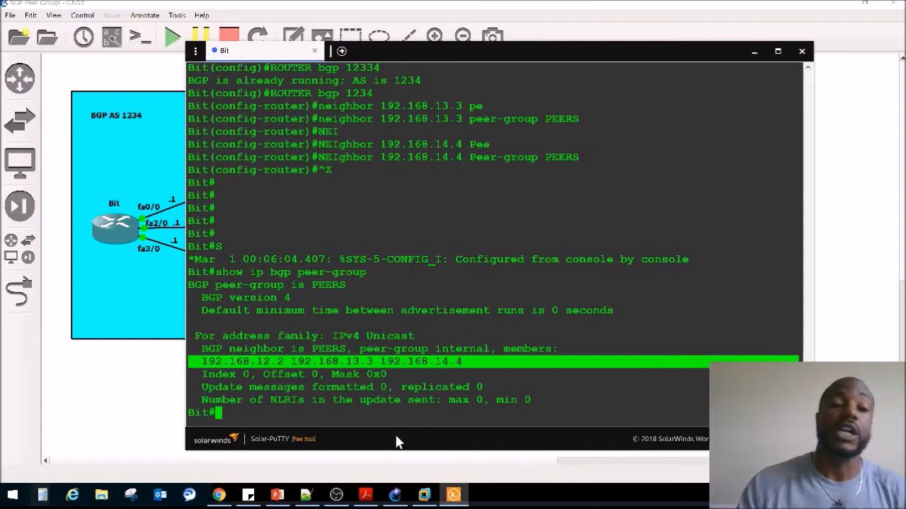
click(422, 341)
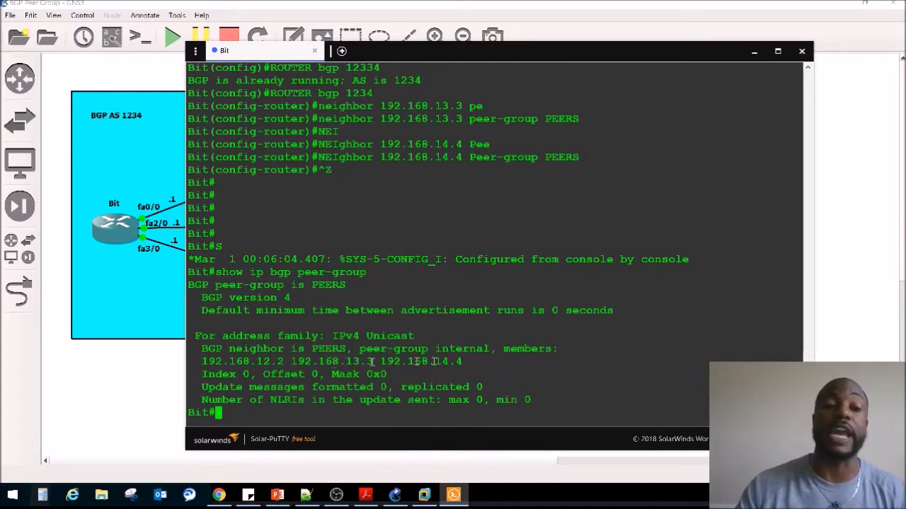
Run 'sho ip bgp sum' on Bit and highlight the Active 192.168.12.2 neighbor row.
key(Return)
key(Return)
key(Return)
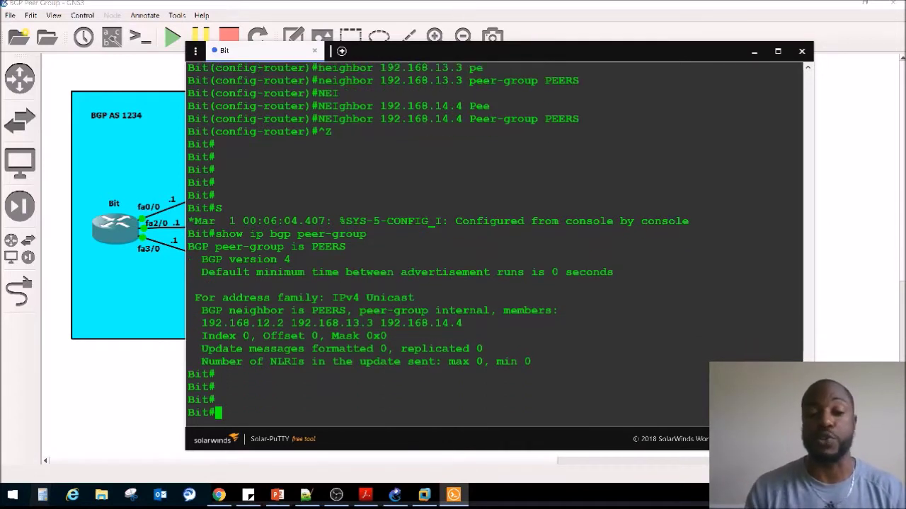
text(sho ip bgp )
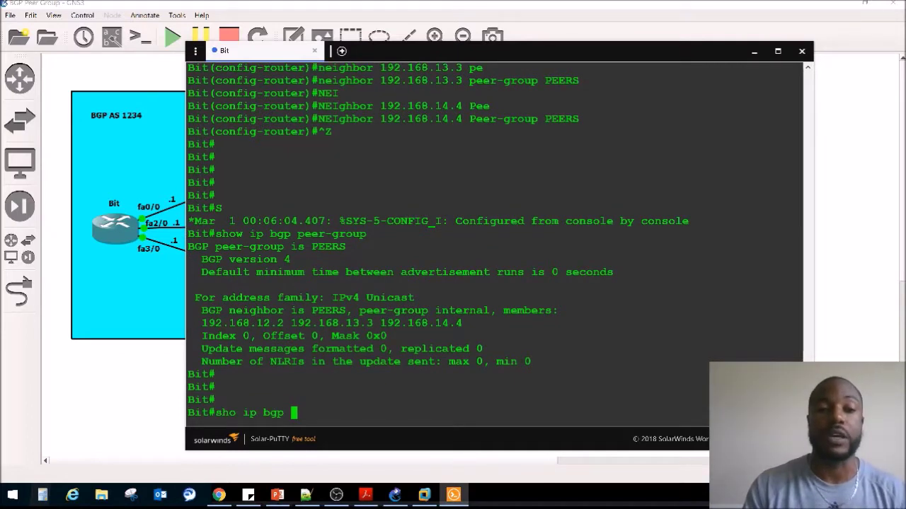
text(sum)
key(Return)
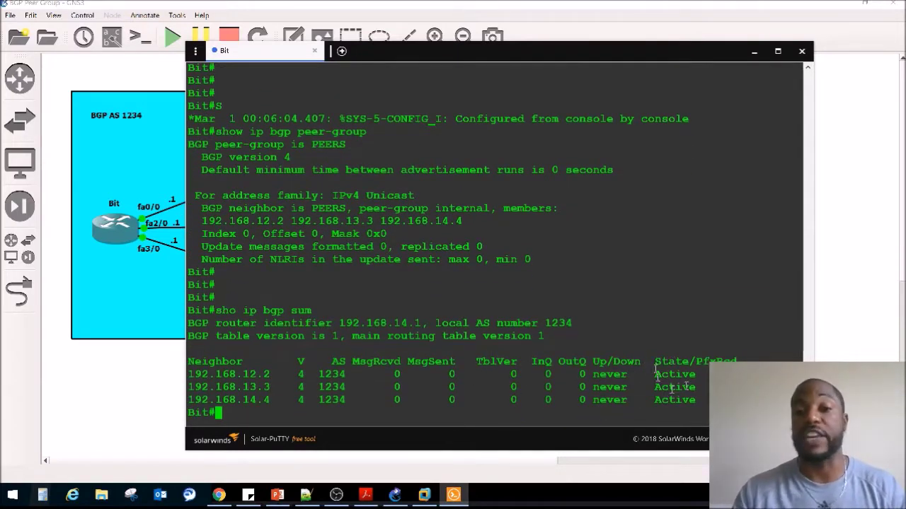
drag(696, 374, 188, 374)
click(136, 376)
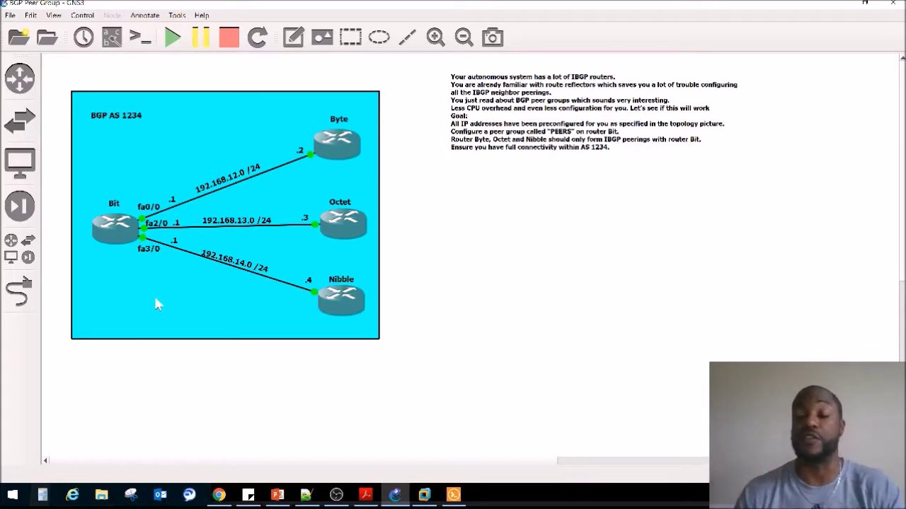
Open a console to Byte and enter 'router bgp 1234' from global configuration.
right_click(341, 141)
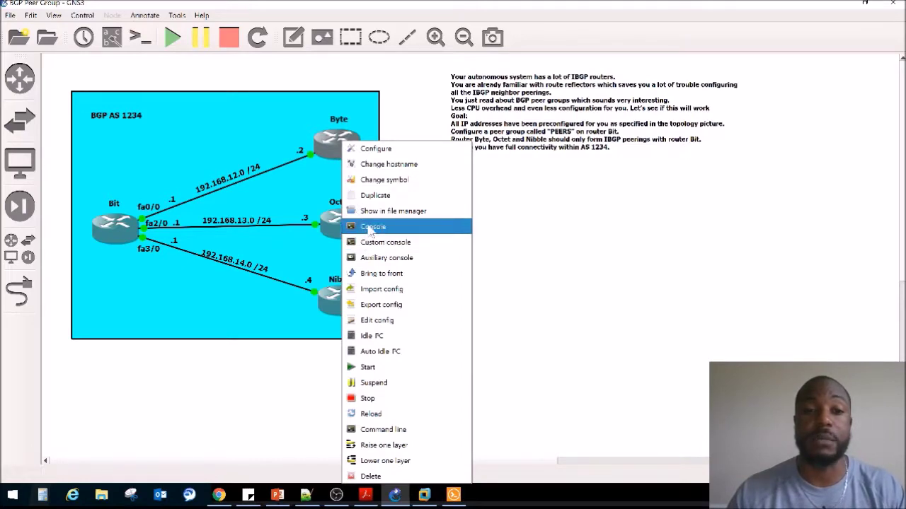
click(370, 227)
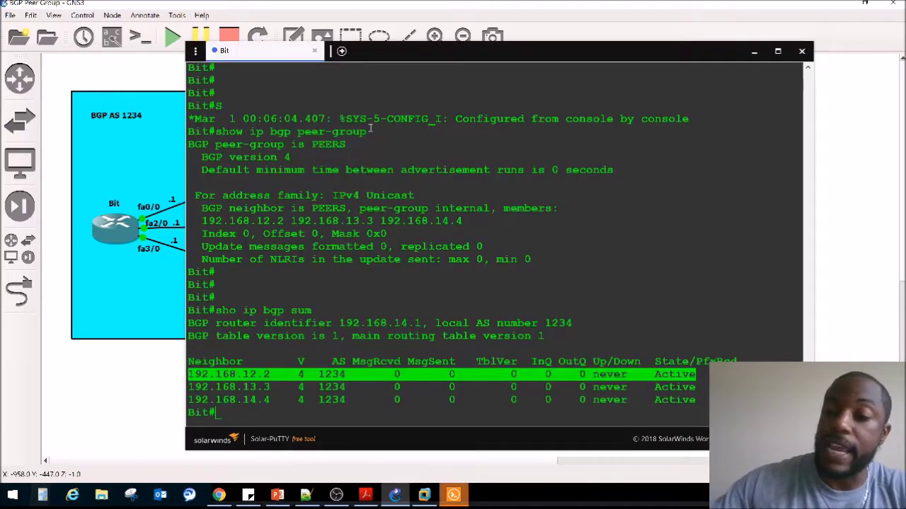
text(ena)
key(Return)
text(conf)
key(Tab)
text(t)
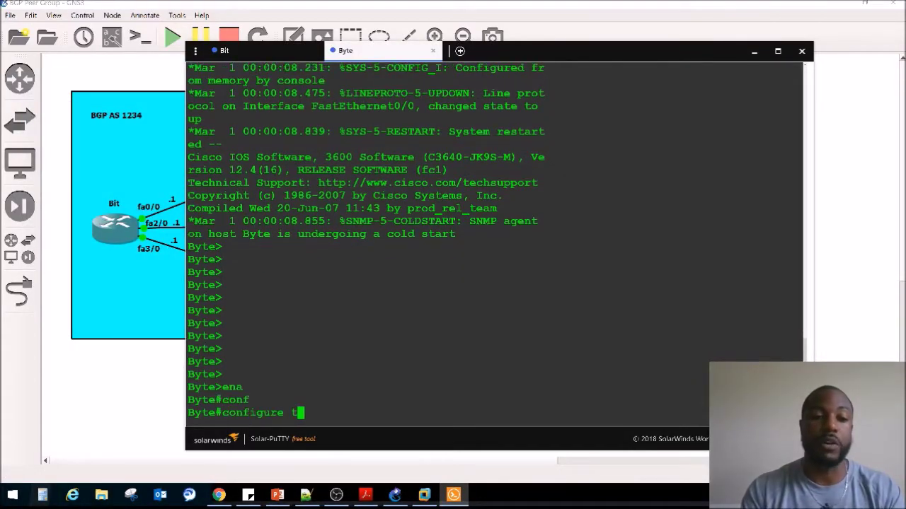
key(Tab)
key(Return)
text(router bg)
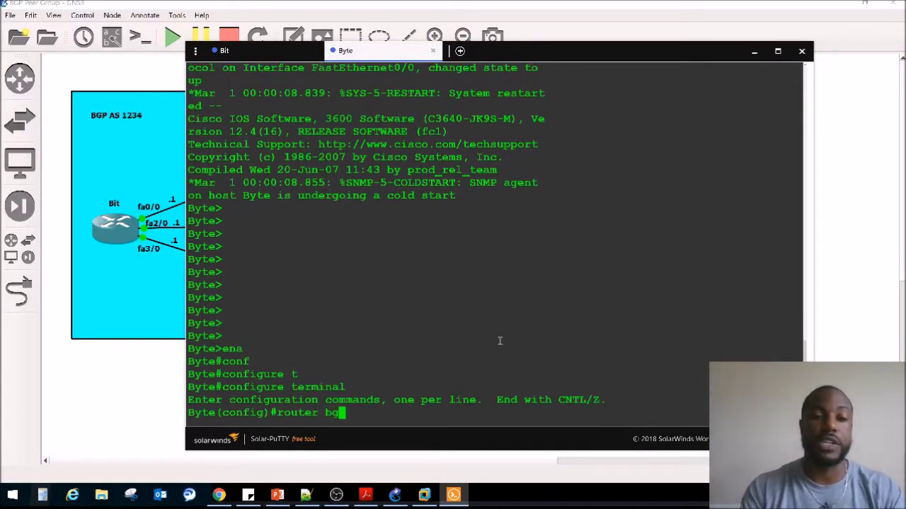
text(p 1234)
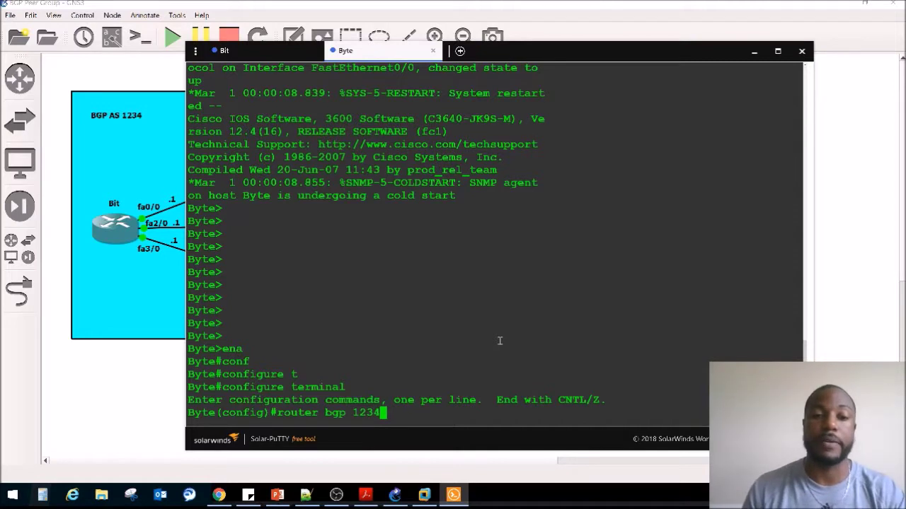
key(Return)
On Byte, enter 'neighbor 192.168.12.1 remote-as 1234'.
text(net)
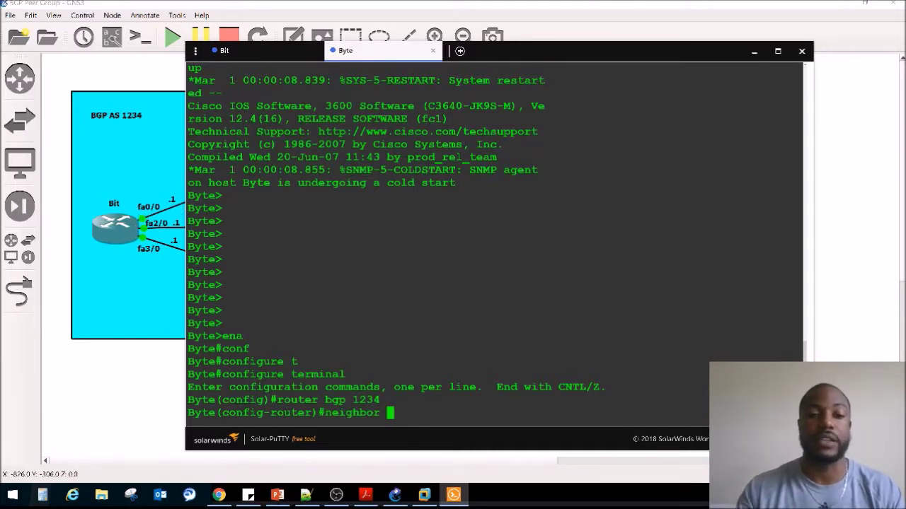
text(192.168.12.1)
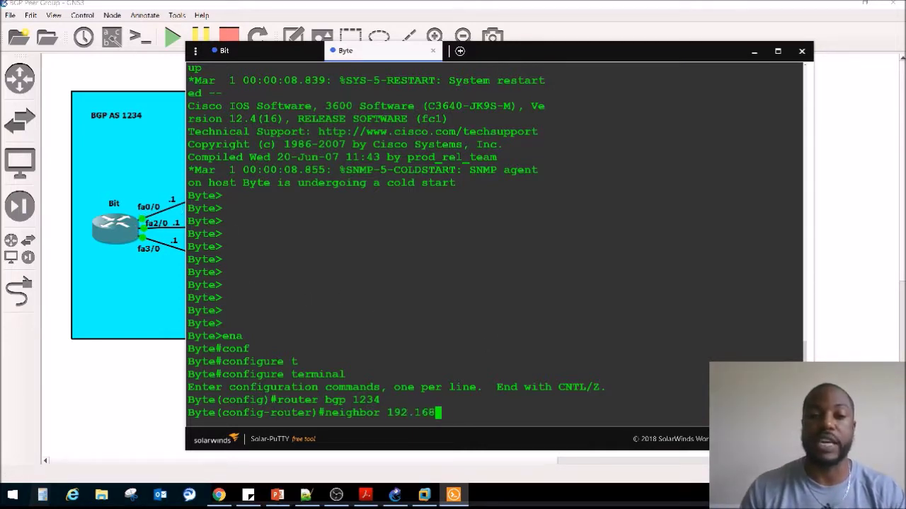
click(40, 493)
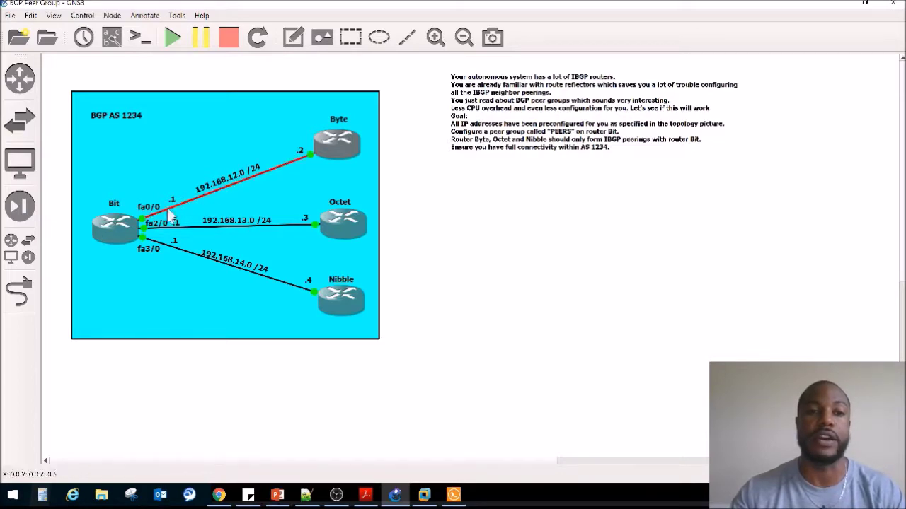
key(alt+Tab)
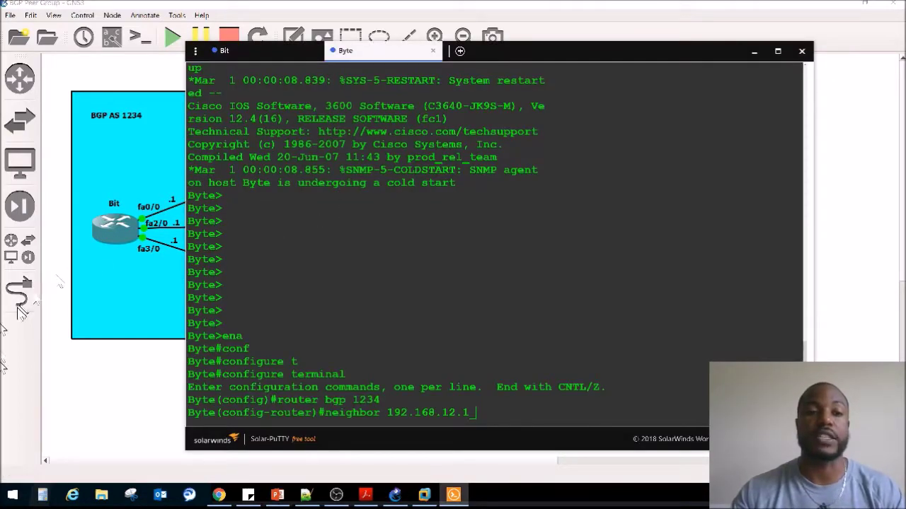
key(alt+Tab)
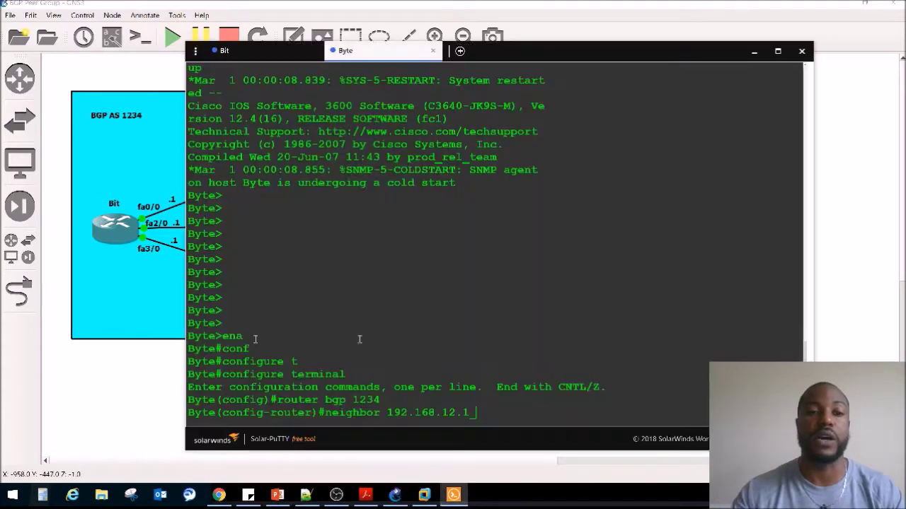
key(alt+Tab)
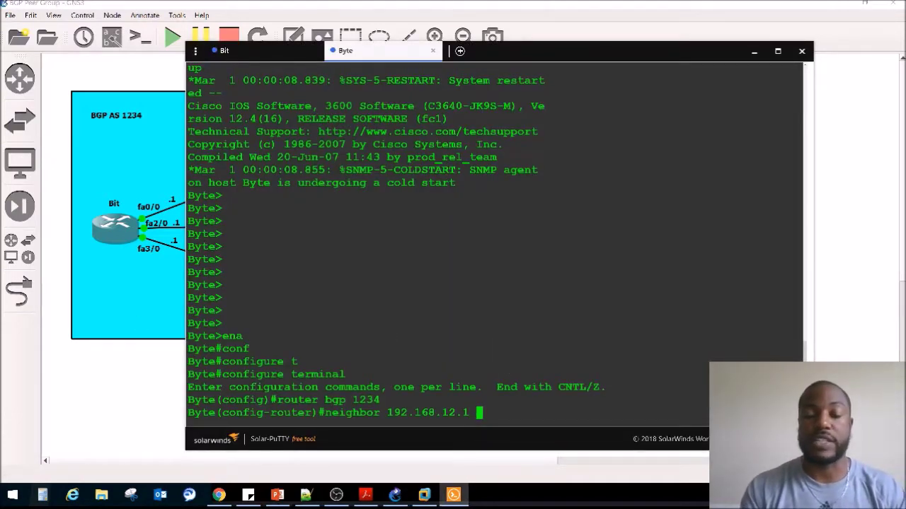
text(re)
key(Tab)
text(mo)
text(t)
key(Tab)
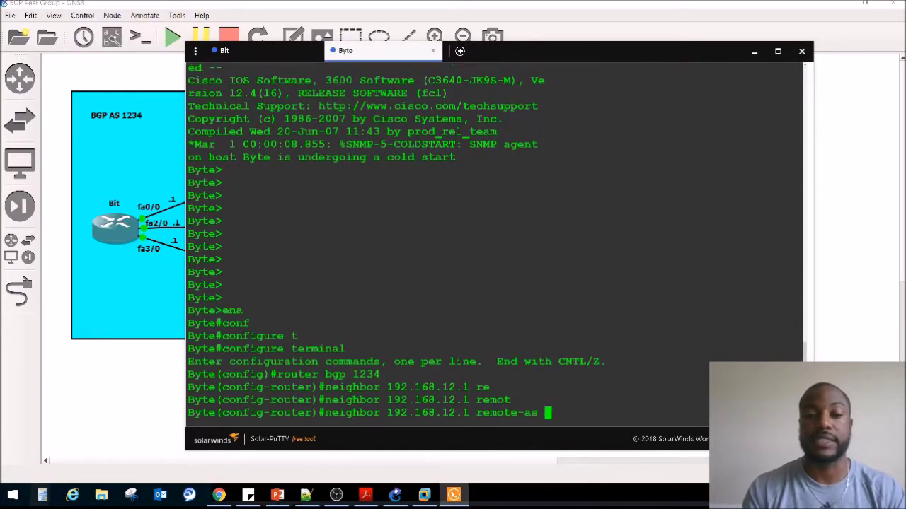
text(1234)
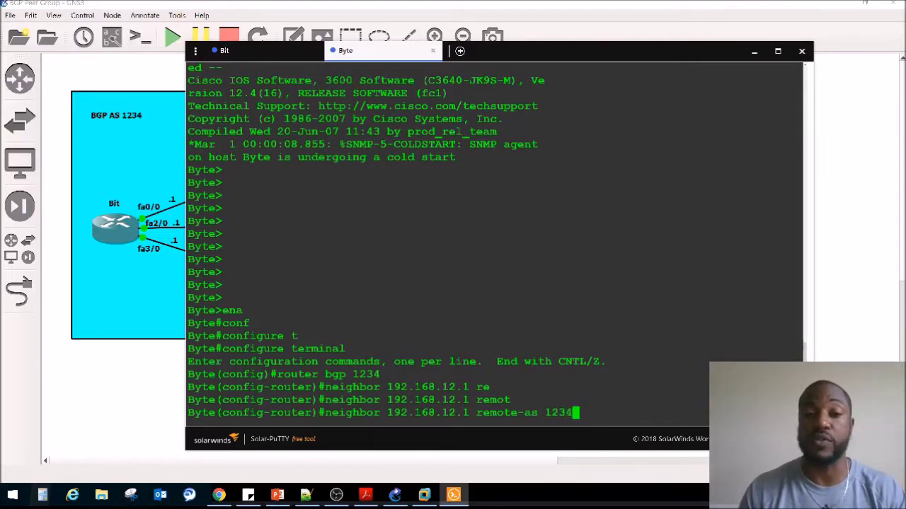
key(Return)
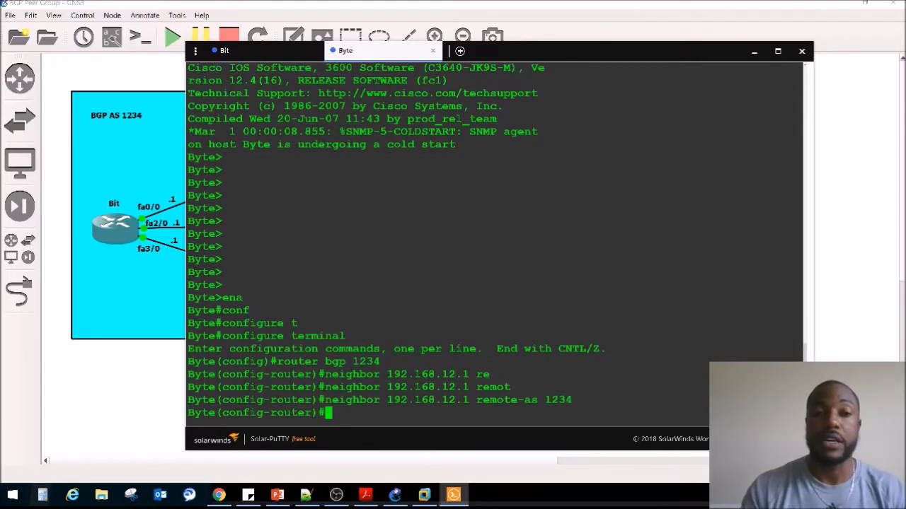
key(super)
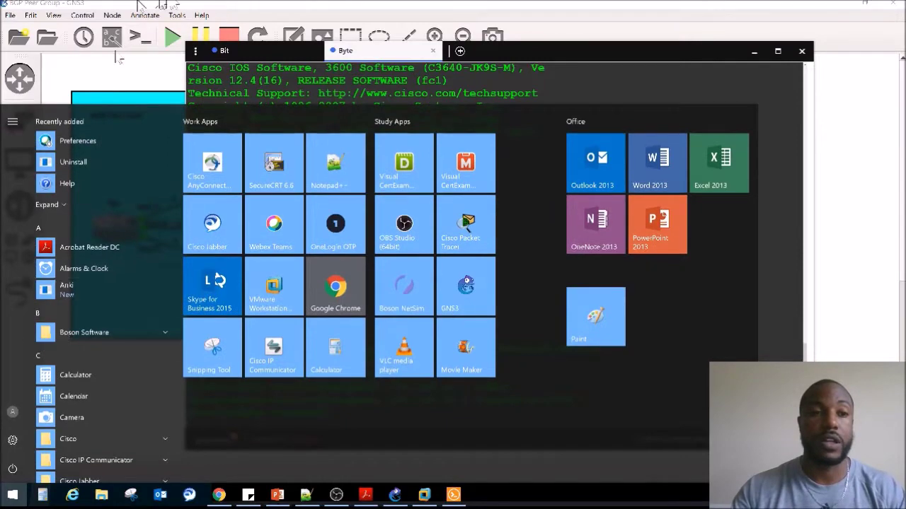
Check the Byte and Nibble router menus, then switch back to Bit's console tab.
click(140, 5)
right_click(330, 135)
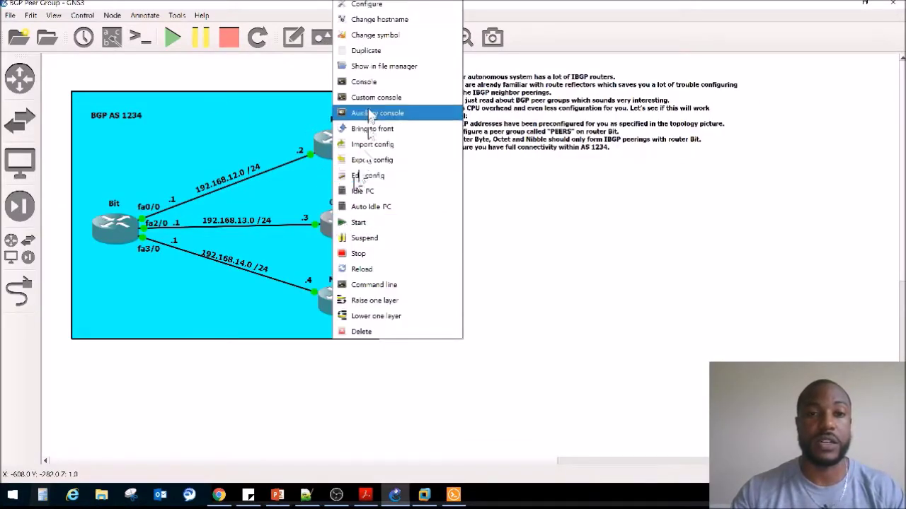
key(Escape)
right_click(342, 297)
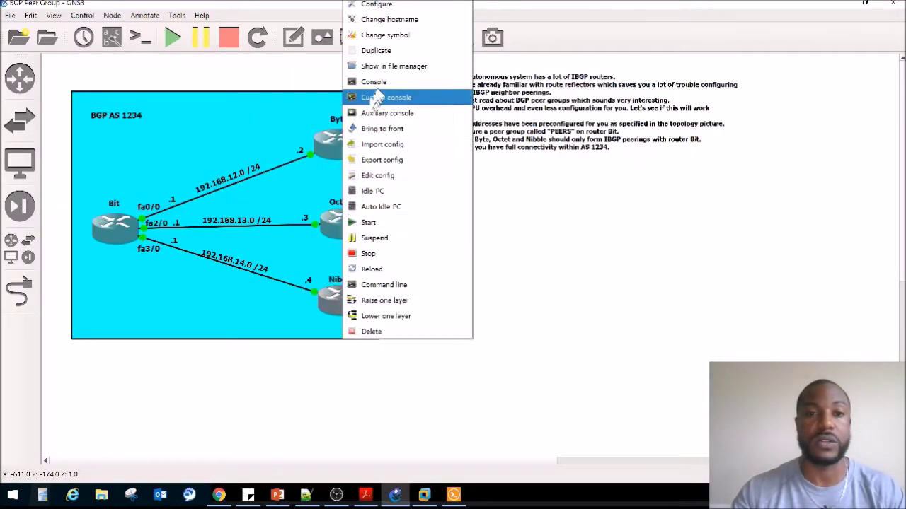
key(Escape)
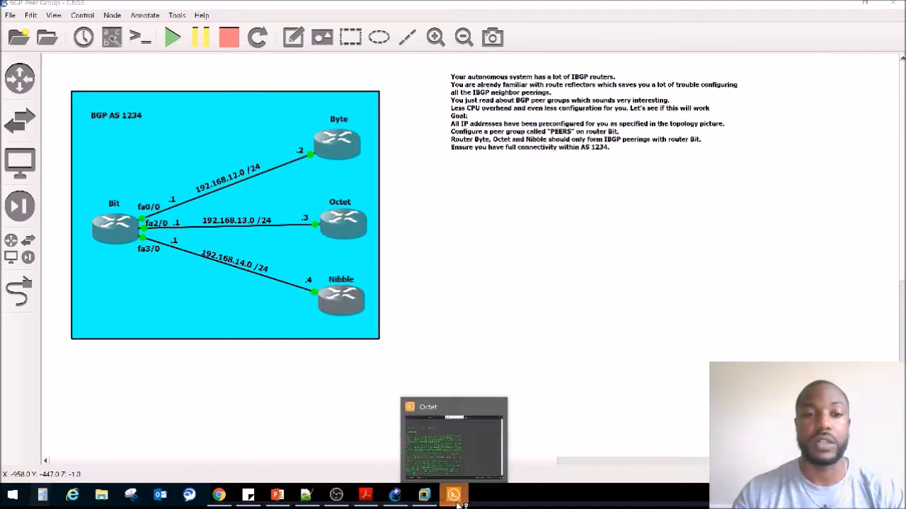
click(456, 495)
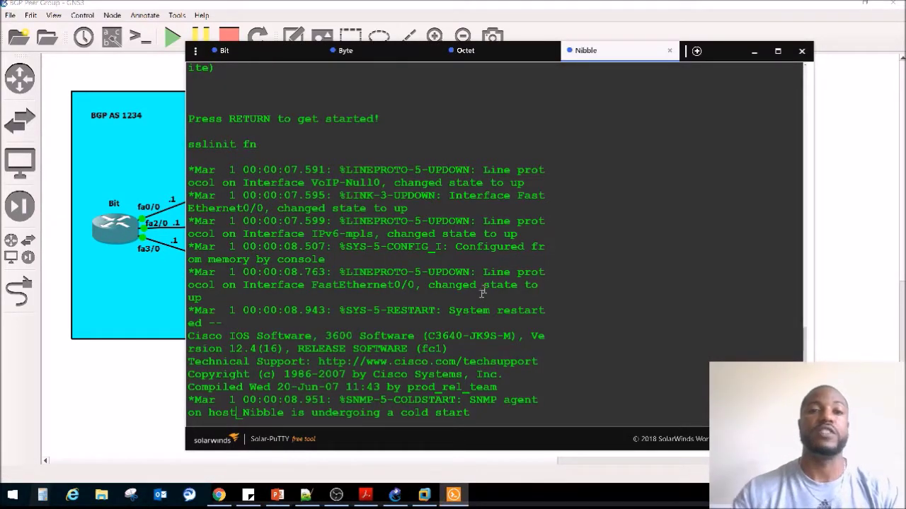
click(230, 50)
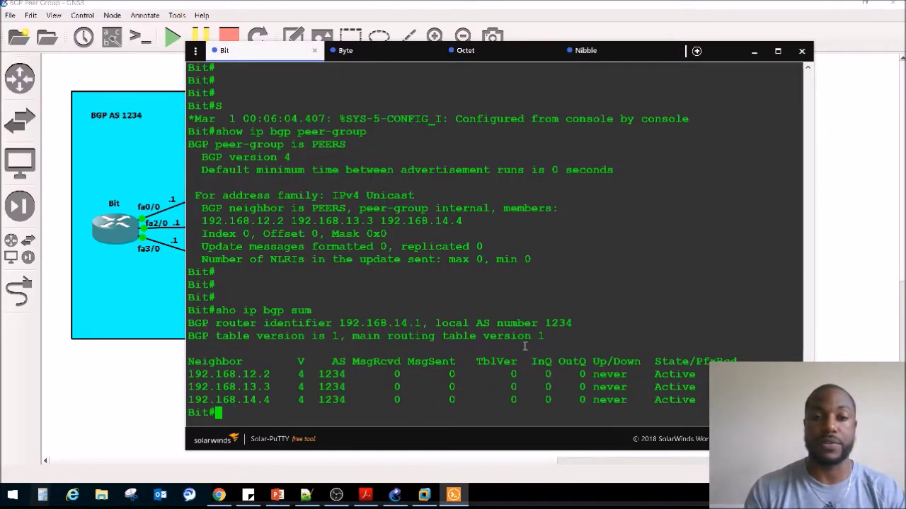
Rerun 'sho ip bgp sum' and highlight 192.168.12.2 Up and 192.168.14.4 still Active.
key(Up)
key(Return)
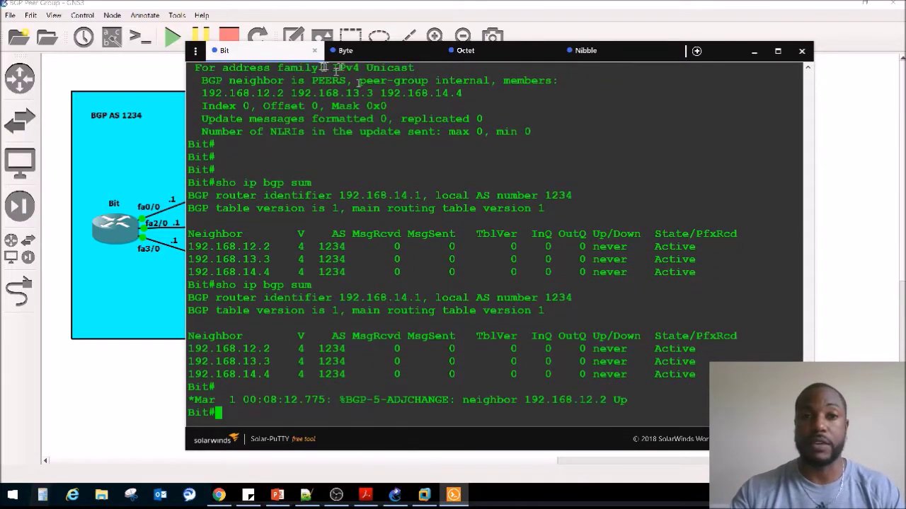
key(Up)
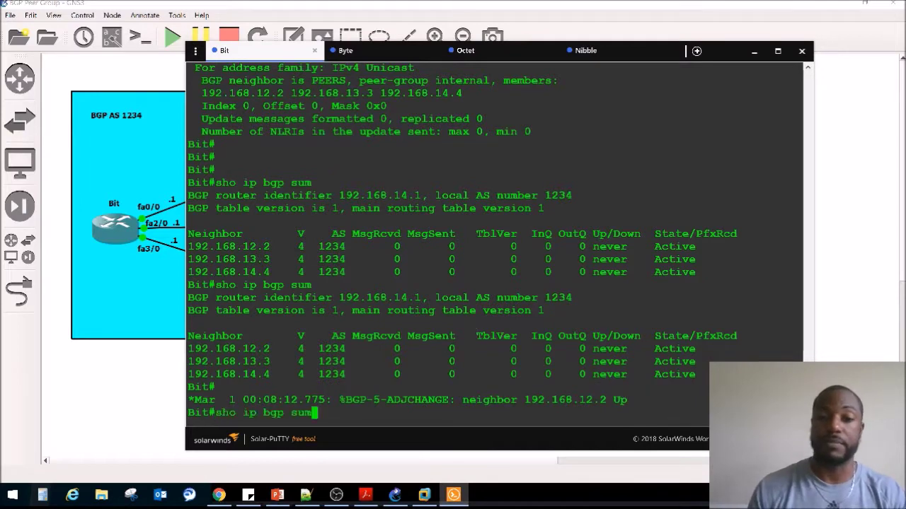
key(Return)
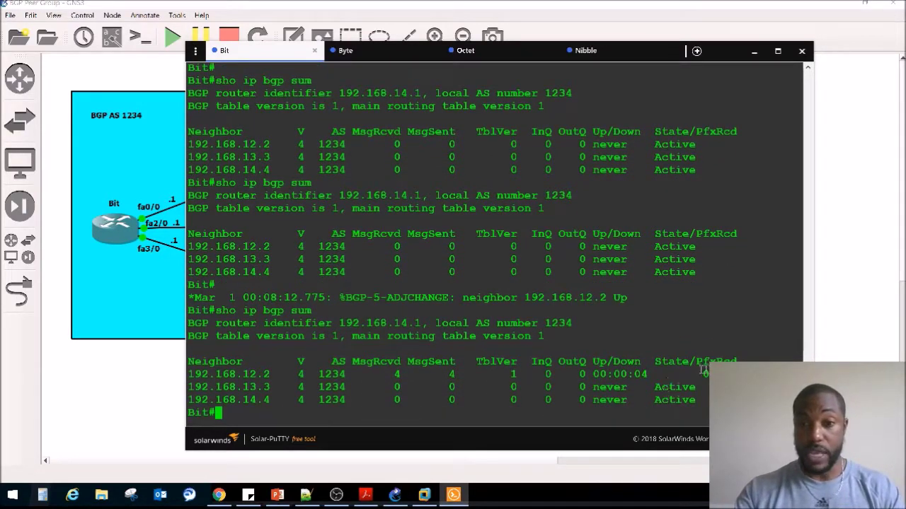
drag(706, 373, 560, 379)
drag(706, 399, 580, 400)
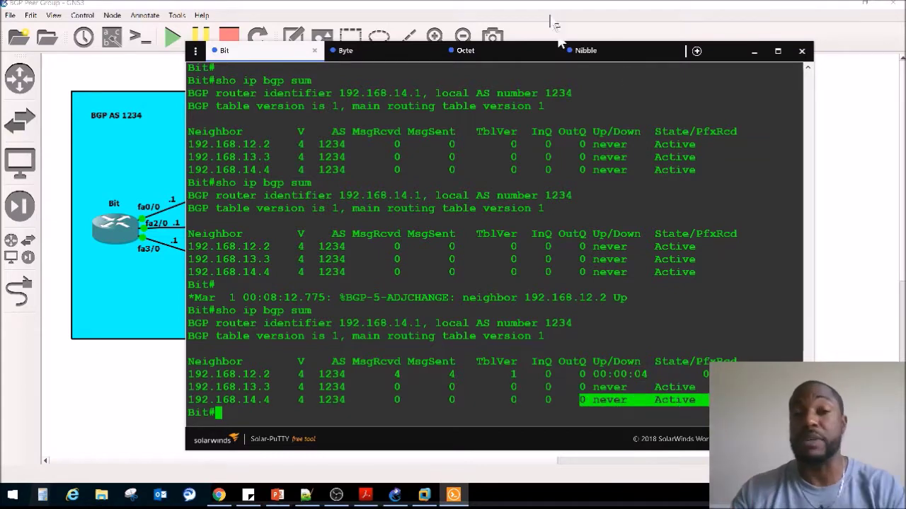
On Octet, enter privileged mode, global configuration and the router bgp 1234 process.
click(485, 51)
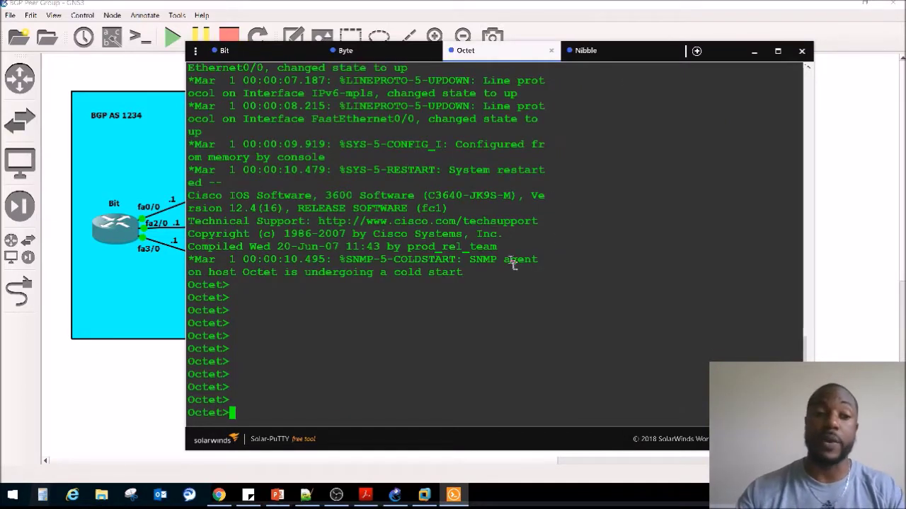
text(ena)
key(Return)
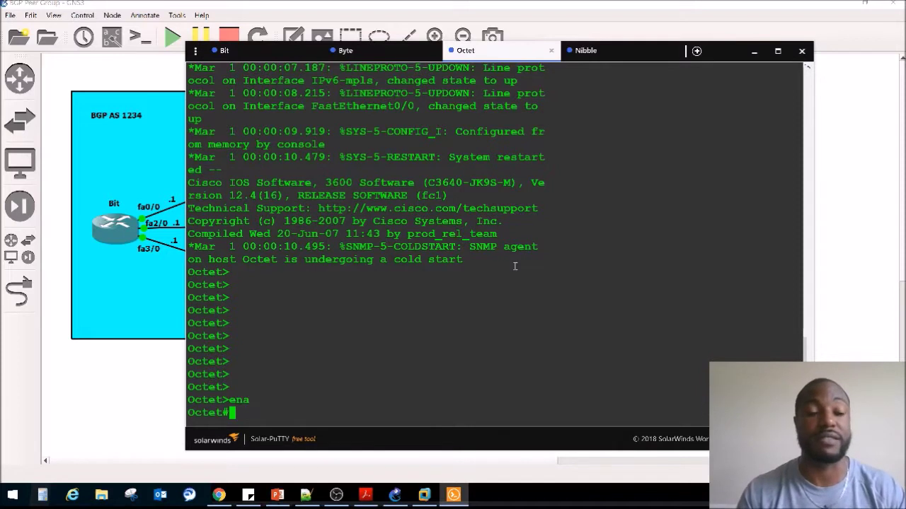
key(Return)
key(Return)
key(Return)
text(conf)
key(Tab)
text(t)
key(Tab)
key(Return)
text(rou)
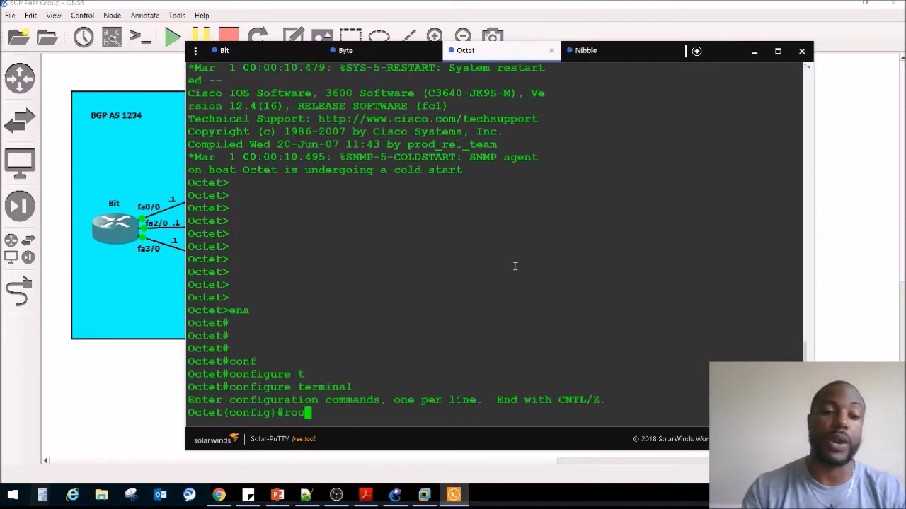
text(ter bgp 1234)
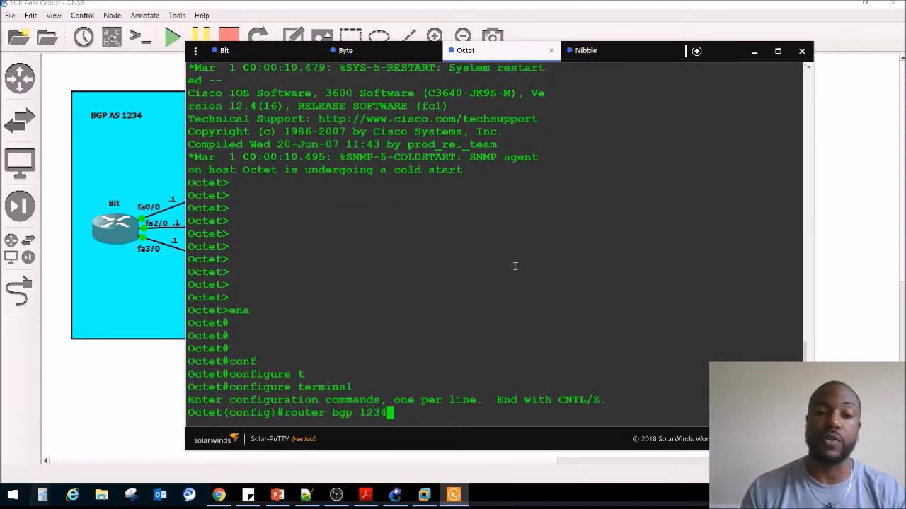
key(Return)
Add neighbor 192.168.13.1 remote-as 1234 to Octet's BGP configuration.
text(neigh)
key(Tab)
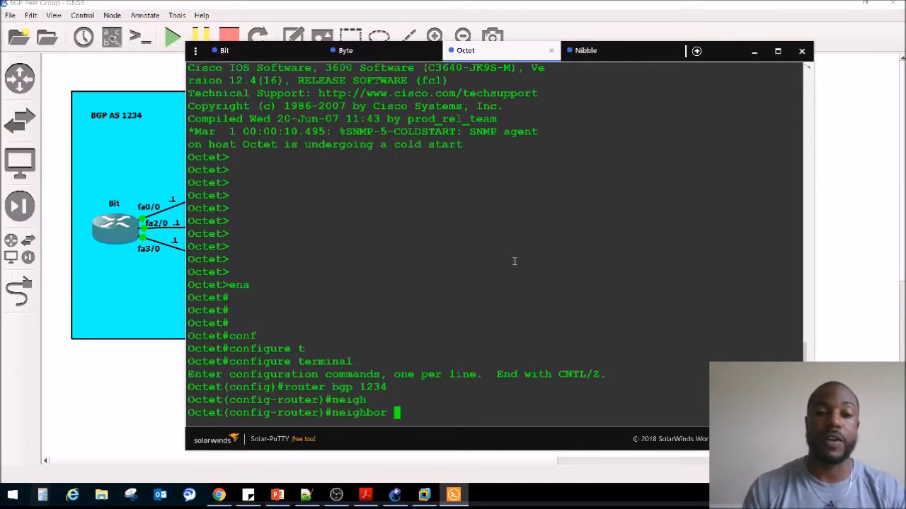
text(192.168.1)
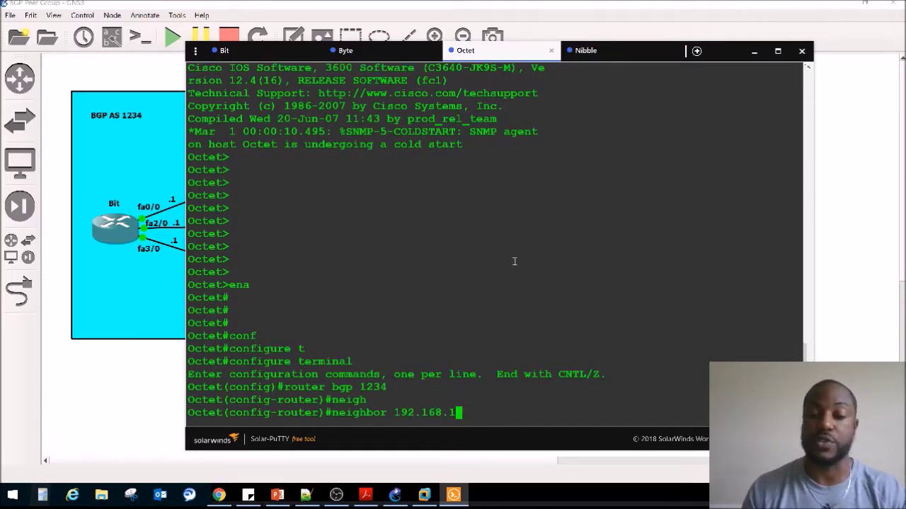
text(3.1 )
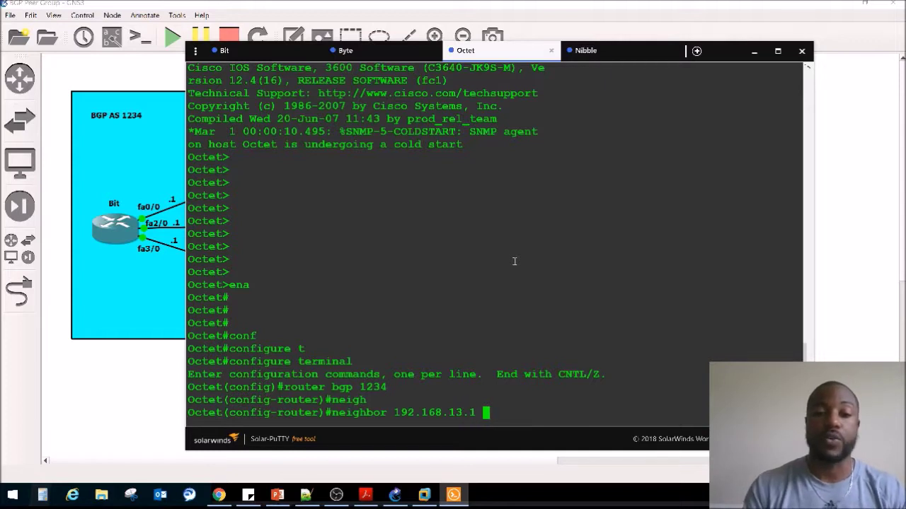
text(re)
key(Tab)
text(mo)
text(t)
key(Tab)
text(1)
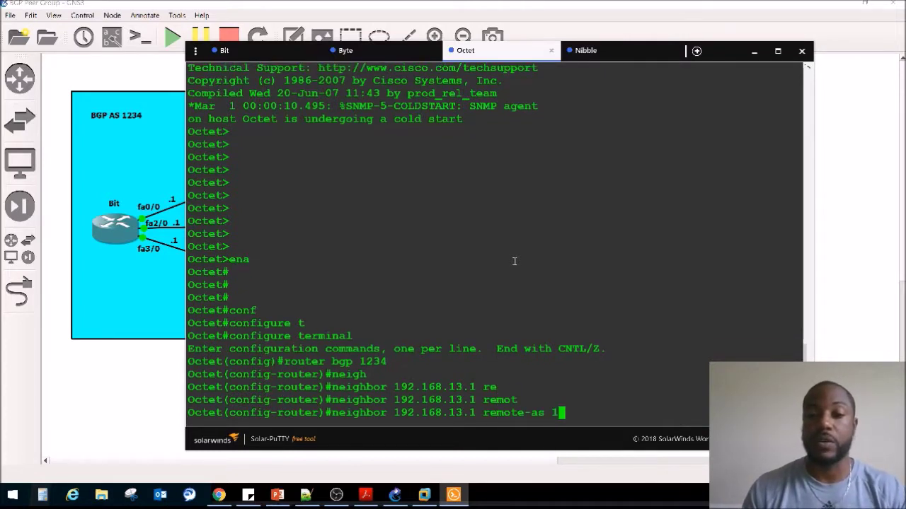
text(234)
key(Return)
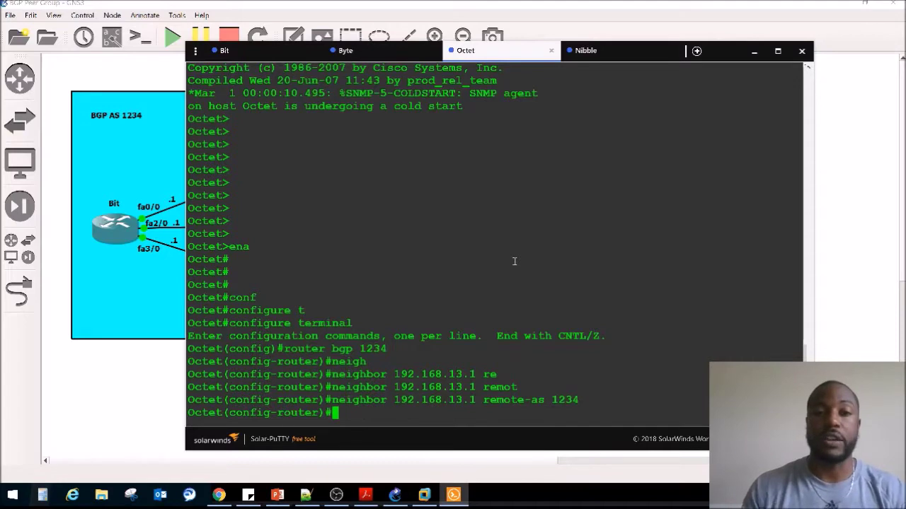
click(609, 57)
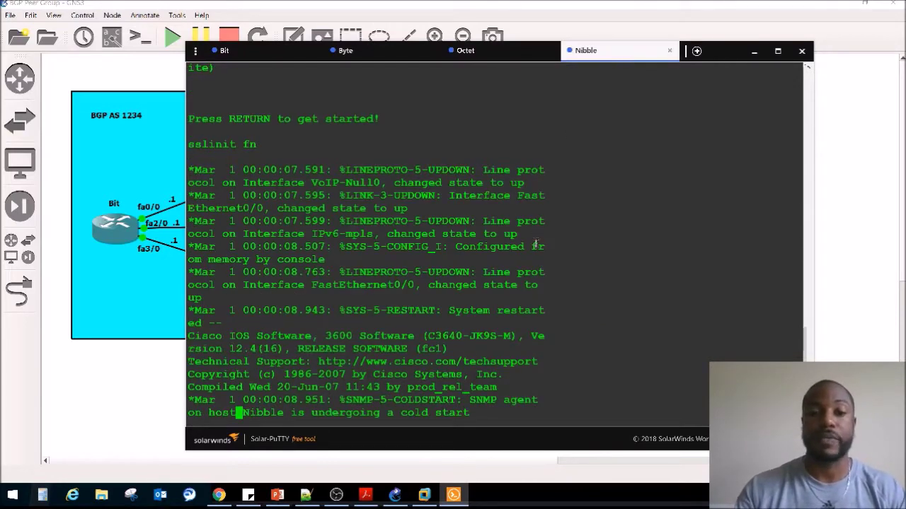
On Nibble, enter privileged mode, global configuration and the router bgp 1234 process.
key(Return)
key(Return)
key(Return)
key(Return)
key(Return)
key(Return)
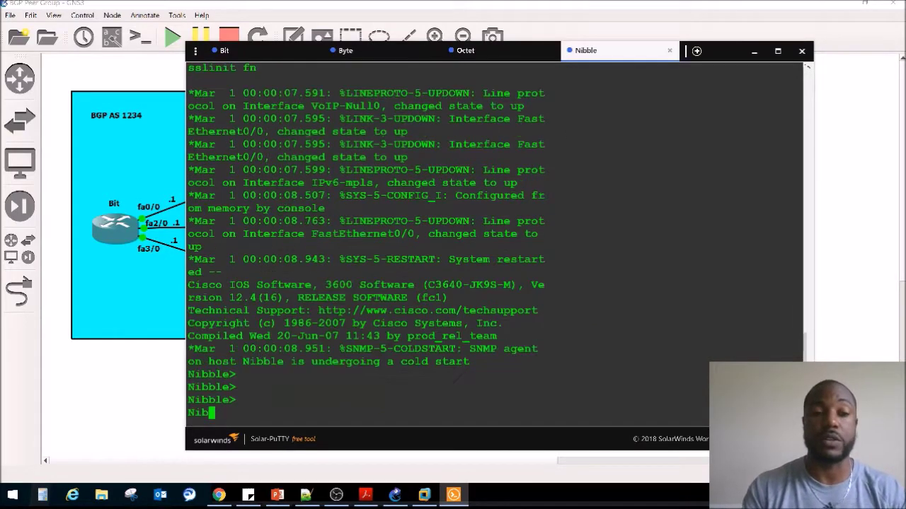
text(ena)
key(Return)
text(conf)
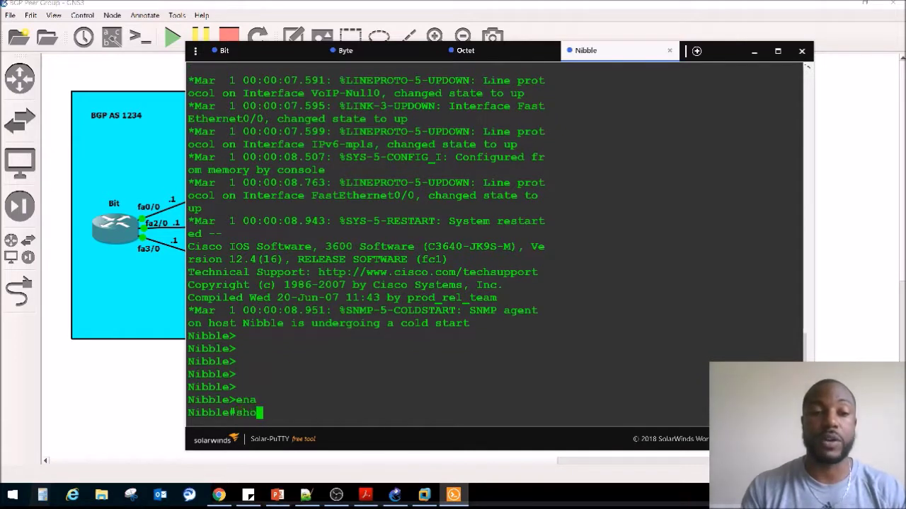
key(Tab)
text(t)
key(Tab)
text(al)
key(Return)
text(r)
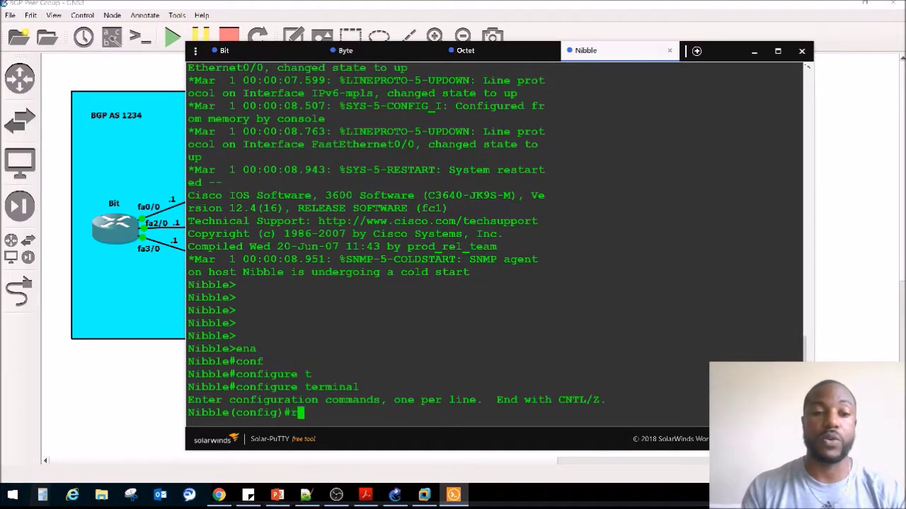
text(outer bgp 1234)
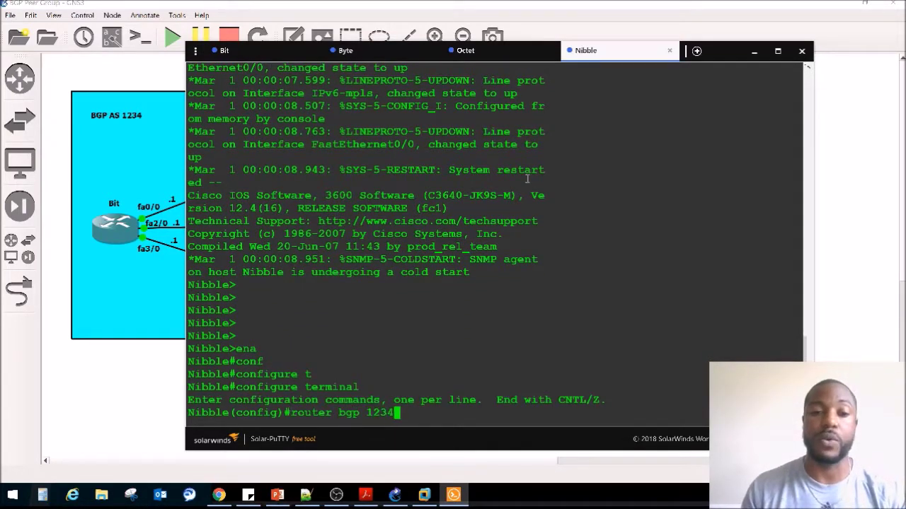
key(Return)
Begin the neighbor command and check the topology for Bit's address toward Nibble.
text(ne)
key(Tab)
text(i)
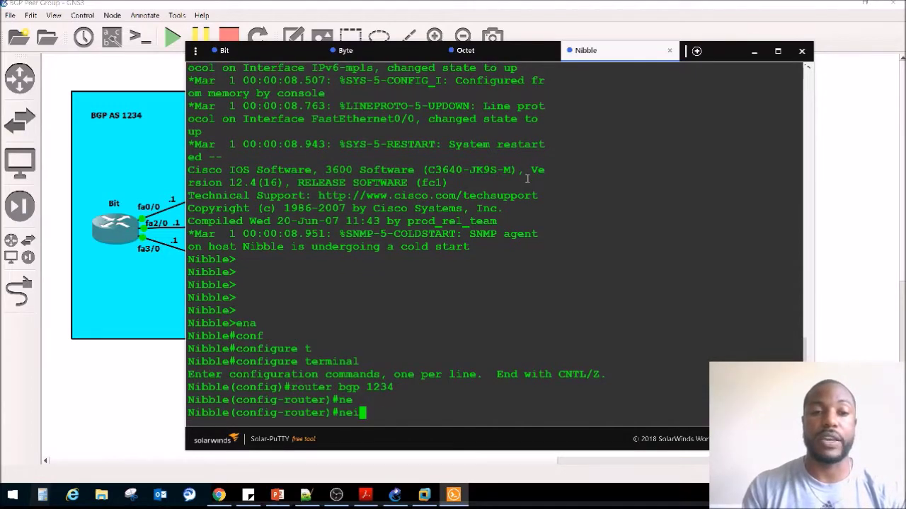
text(g)
key(Tab)
click(178, 171)
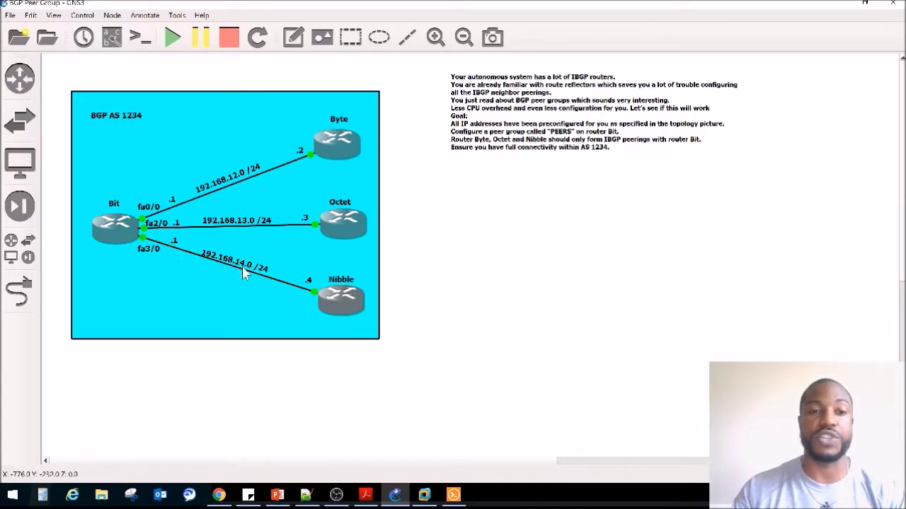
key(alt+Tab)
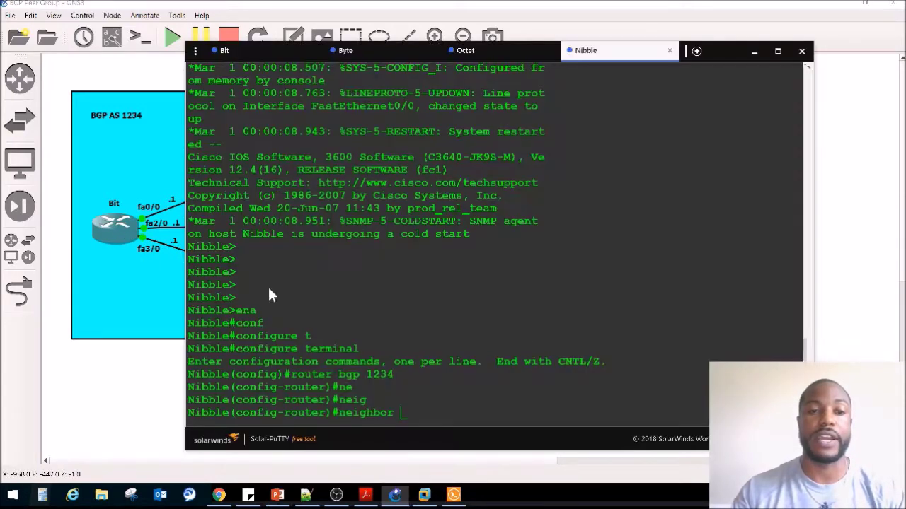
click(546, 358)
Complete neighbor 192.168.14.1 remote-as 1234 on Nibble after rechecking the lab task notes.
text(.1)
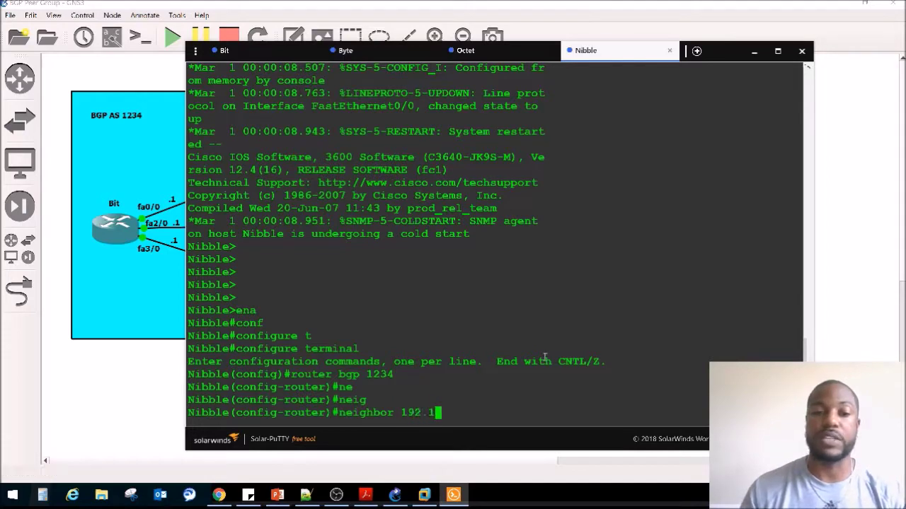
text(68.14.1 )
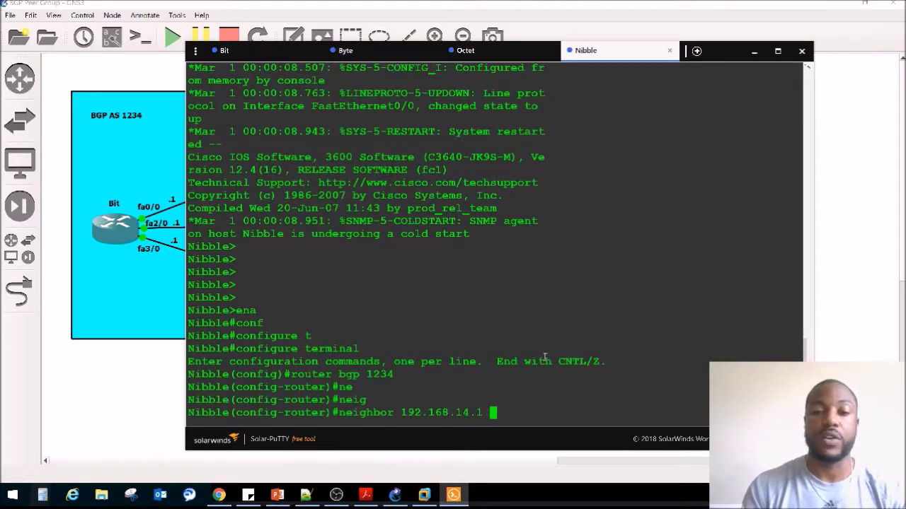
text(re)
key(Tab)
text(mo)
click(160, 314)
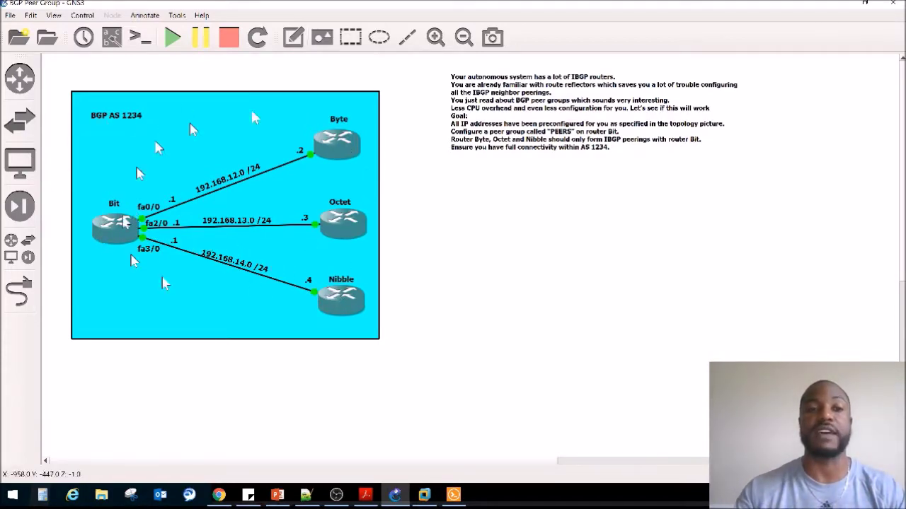
key(alt+Tab)
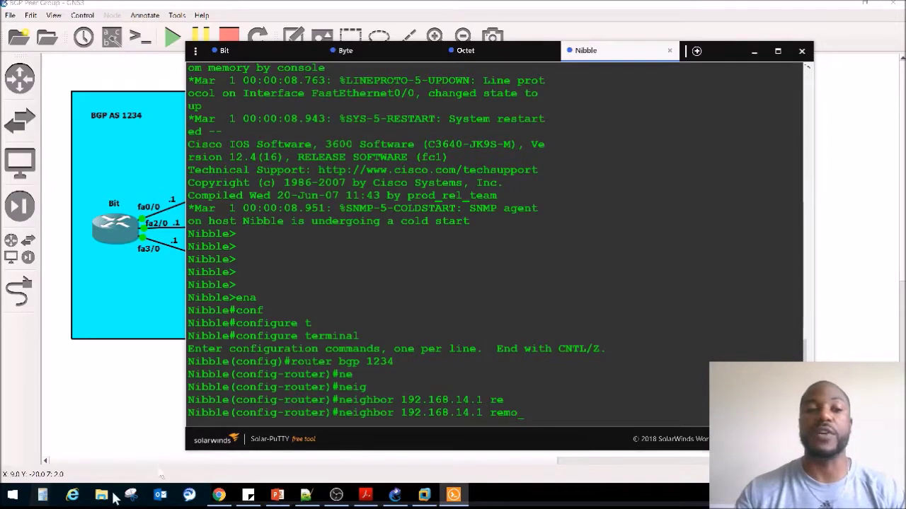
key(alt+Tab)
drag(784, 182, 515, 378)
key(alt+Tab)
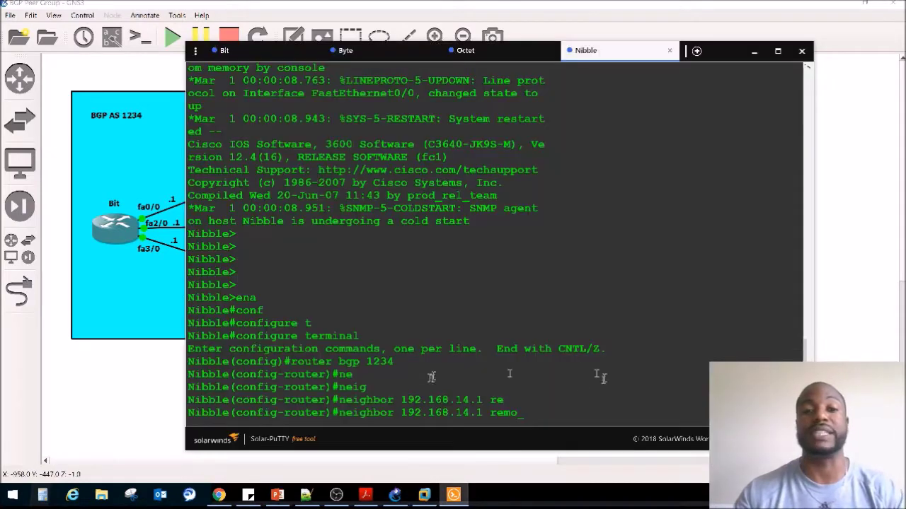
key(Tab)
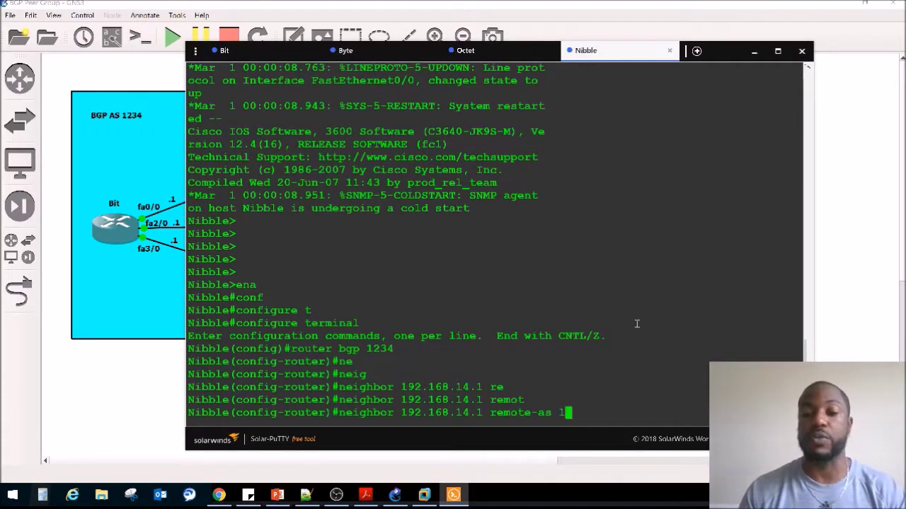
key(Return)
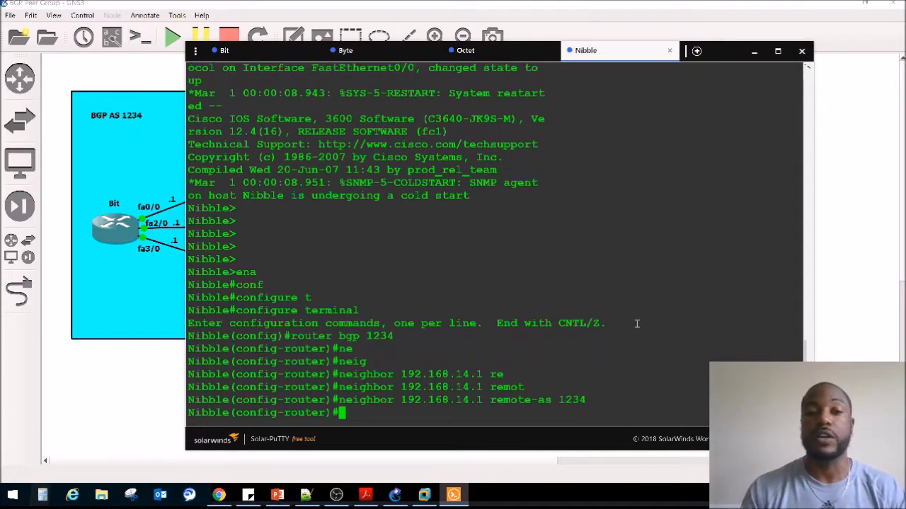
click(283, 50)
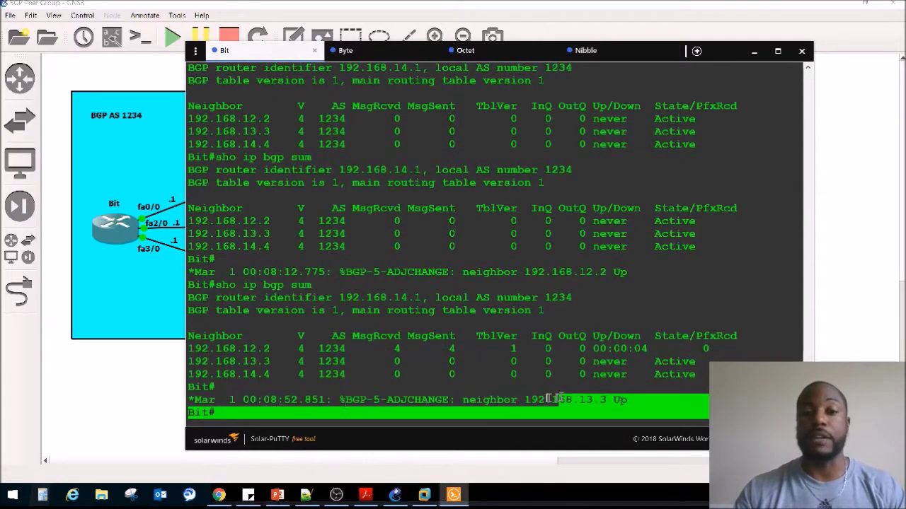
Run show ip bgp summary on Bit and confirm neighbors 192.168.12.2, 192.168.13.3 and 192.168.14.4.
key(Up)
key(Return)
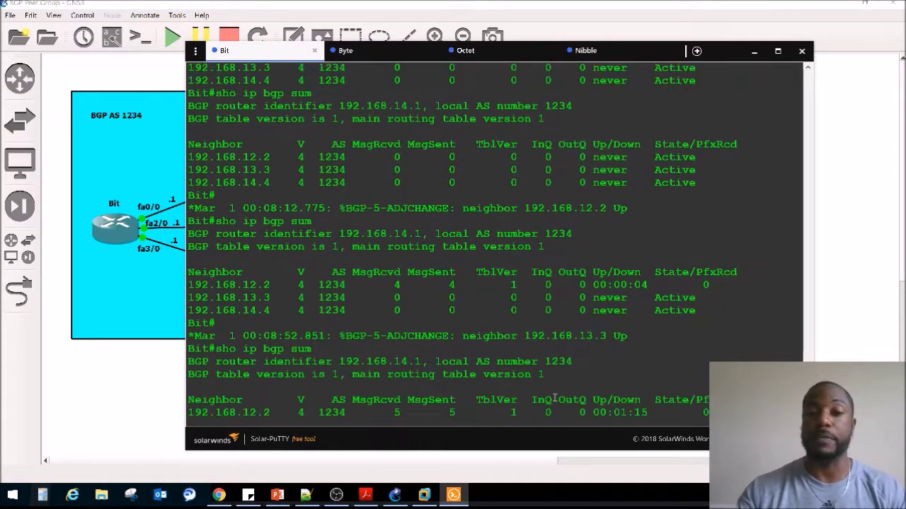
drag(707, 373, 524, 380)
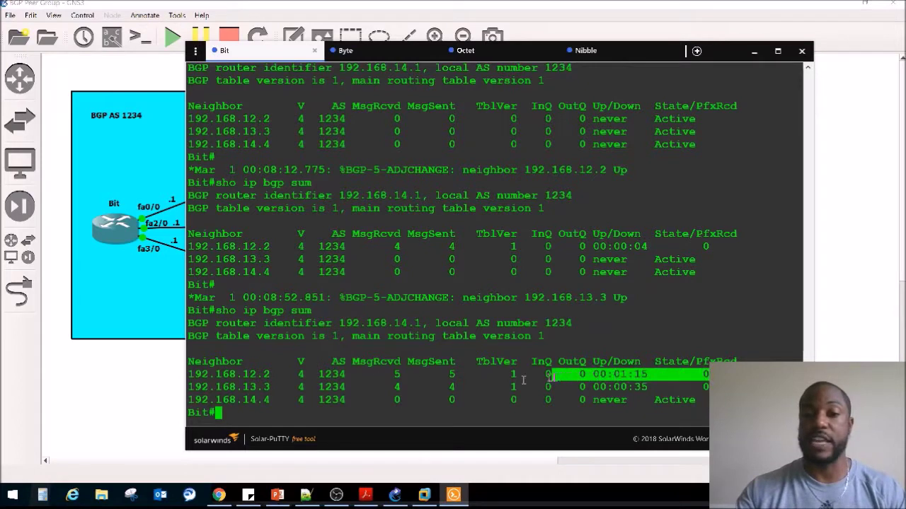
drag(145, 397, 89, 428)
drag(189, 386, 690, 387)
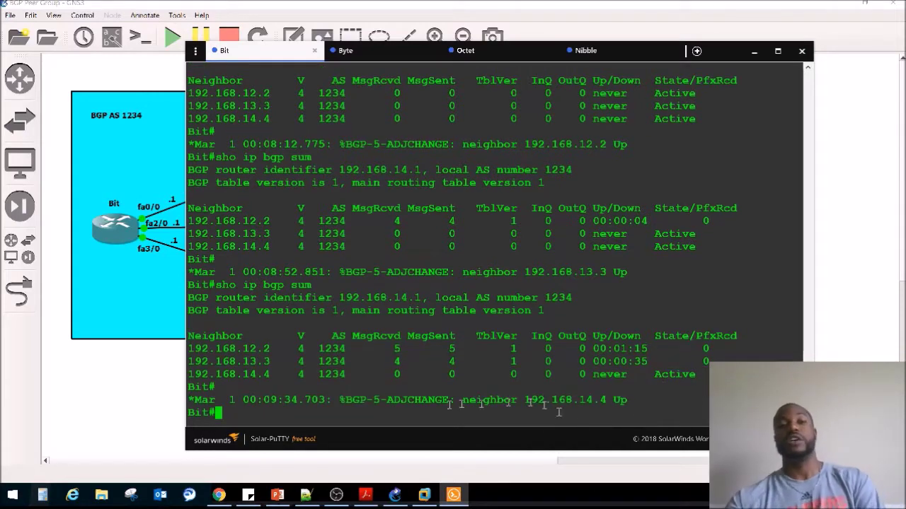
drag(215, 387, 393, 400)
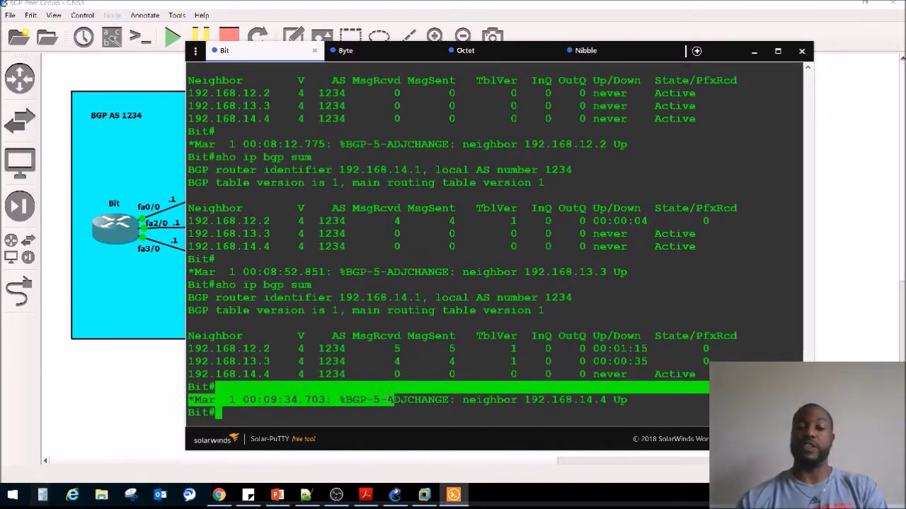
text(sho ip bgp sum)
key(Return)
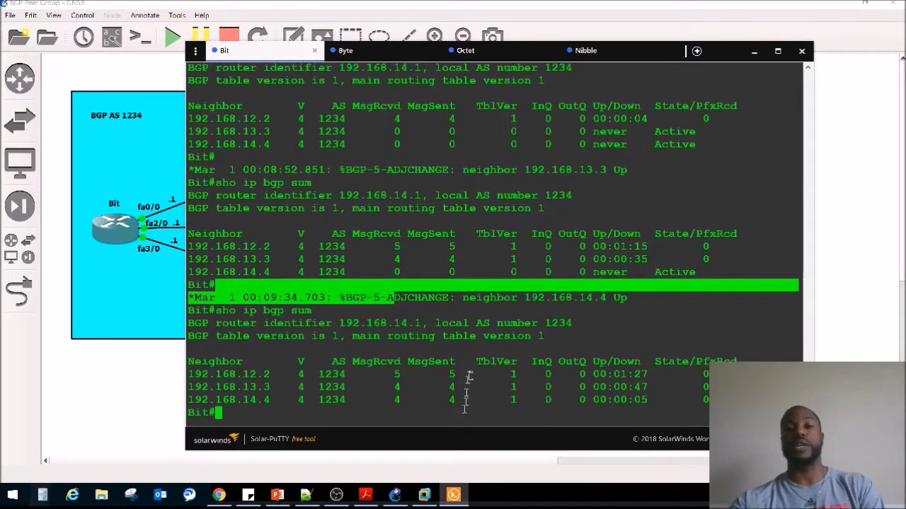
Show the PEERS peer-group on Bit and confirm its member addresses, including 192.168.14.4.
text(sho ip bgp)
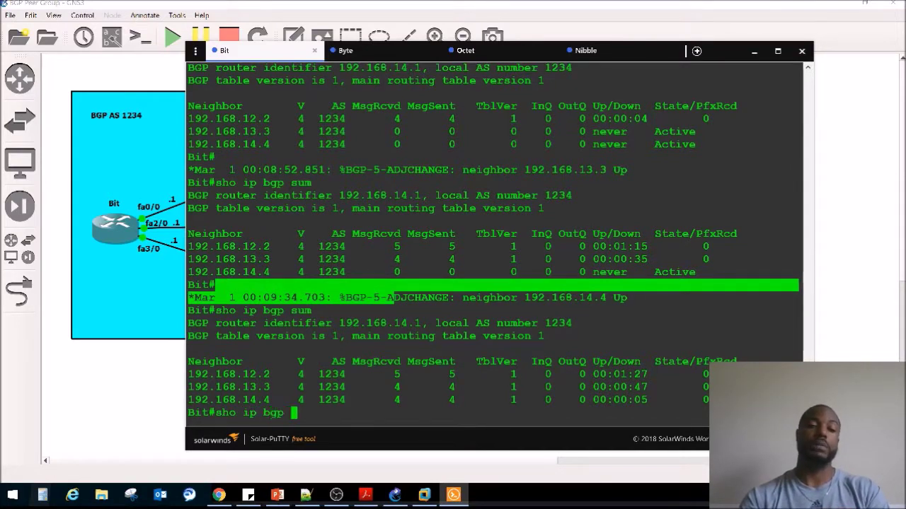
text( pee)
key(Tab)
key(Return)
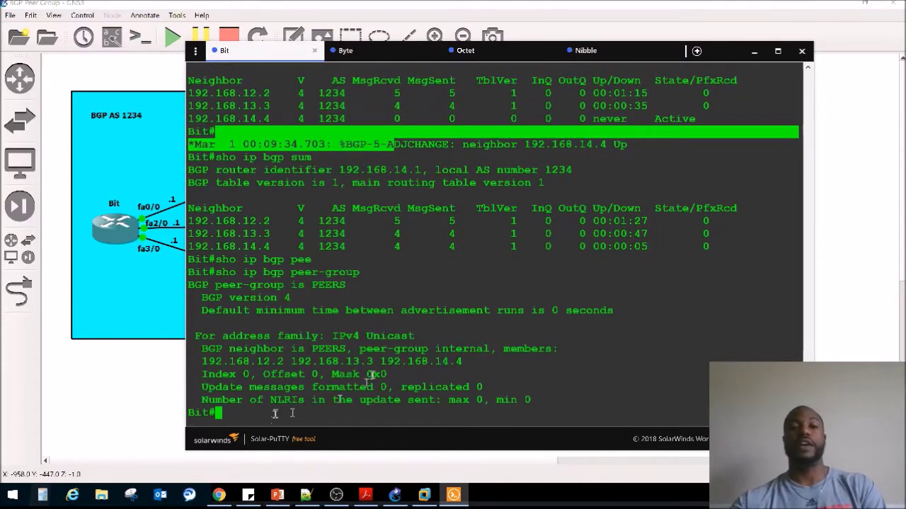
drag(465, 362, 201, 362)
drag(377, 361, 291, 362)
drag(465, 362, 317, 361)
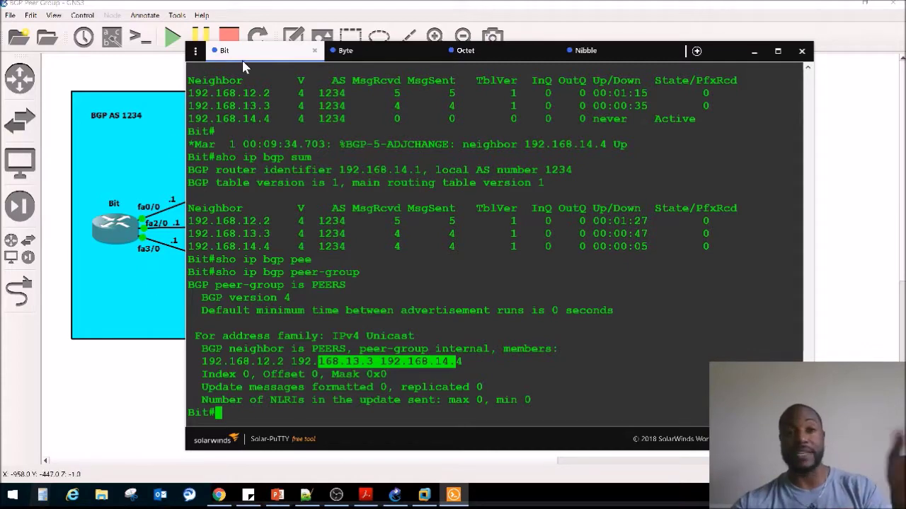
Bring the AS 1234 lab topology and task notes back in front of Bit's console.
key(alt+Tab)
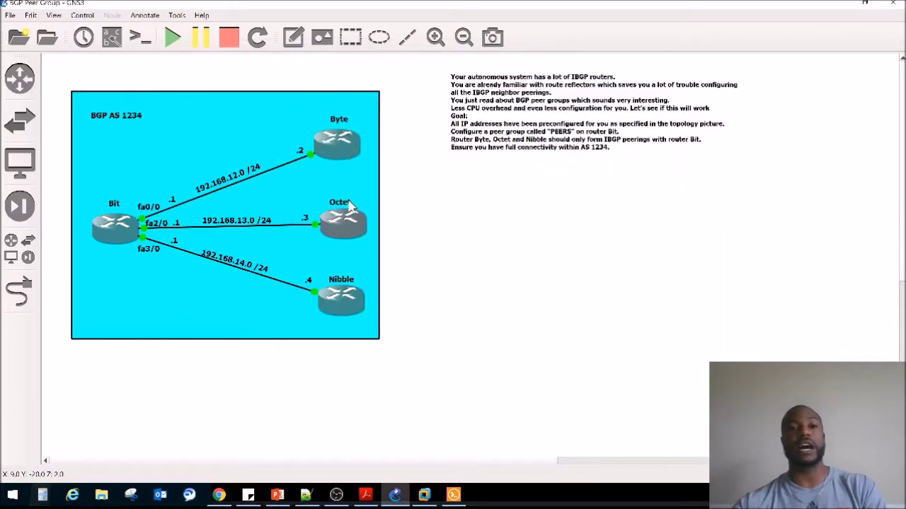